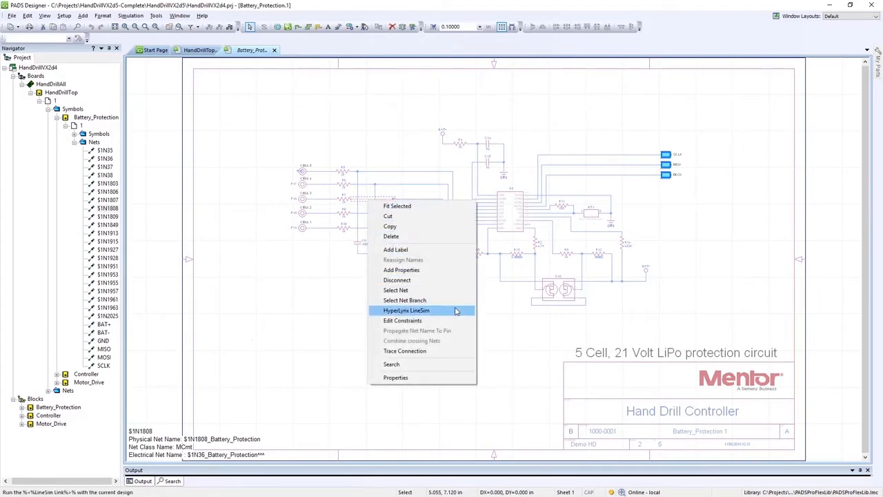
# Export the selected net $1N1808 from the schematic to HyperLynx LineSim.
pyautogui.click(456, 310)
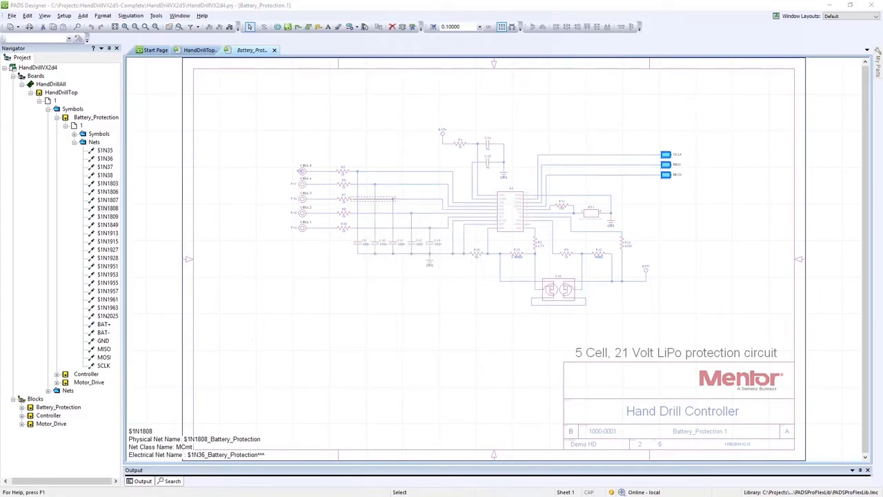
pyautogui.moveTo(174, 177); pyautogui.dragTo(498, 148)
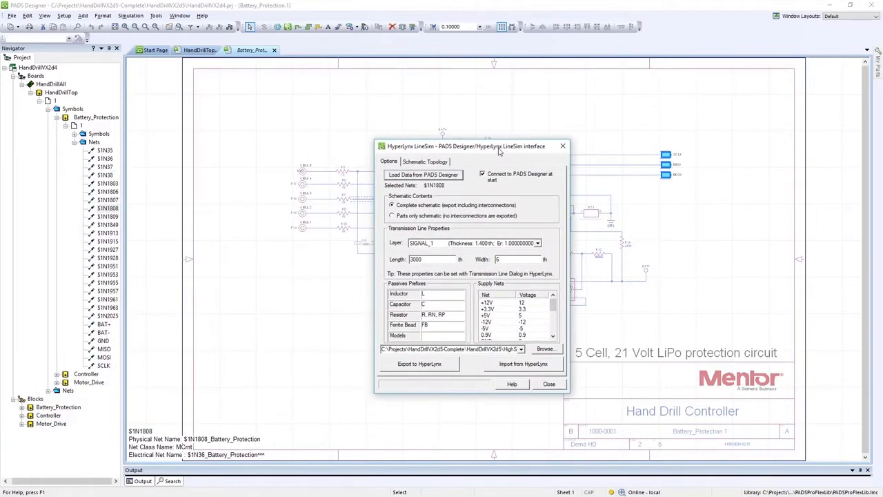
pyautogui.click(450, 365)
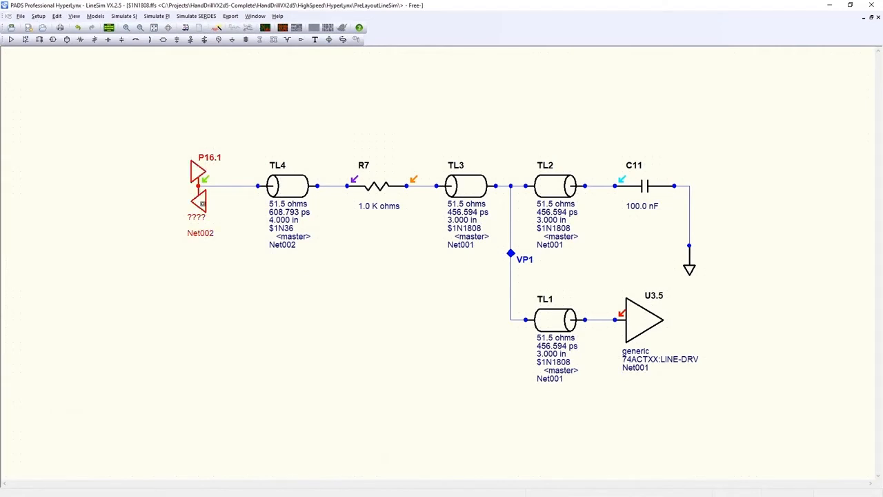
# Assign the Generic_mod.ibs 74AC11X:LINE-DRV model to driver P16.1 and set its buffer to Output.
pyautogui.doubleClick(202, 204)
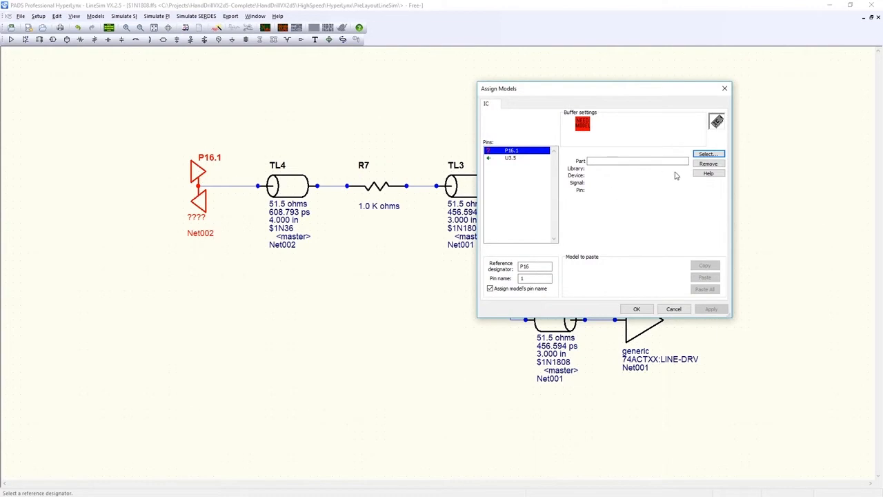
pyautogui.click(708, 154)
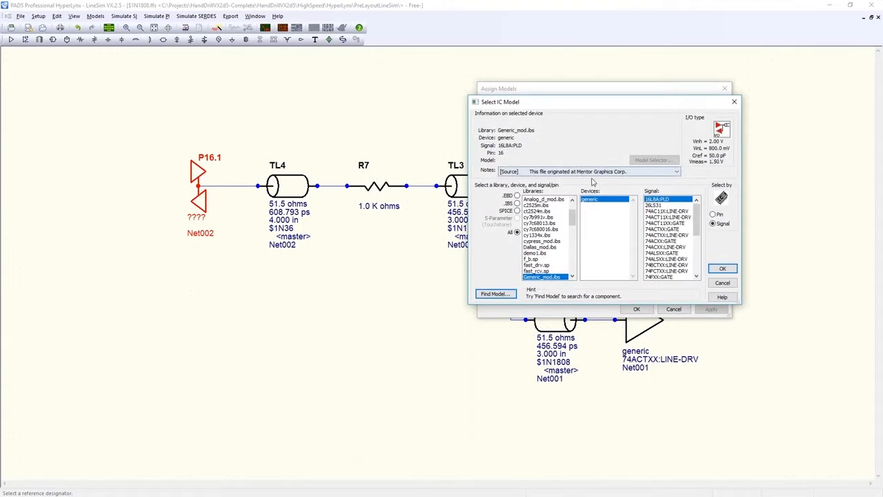
pyautogui.click(683, 211)
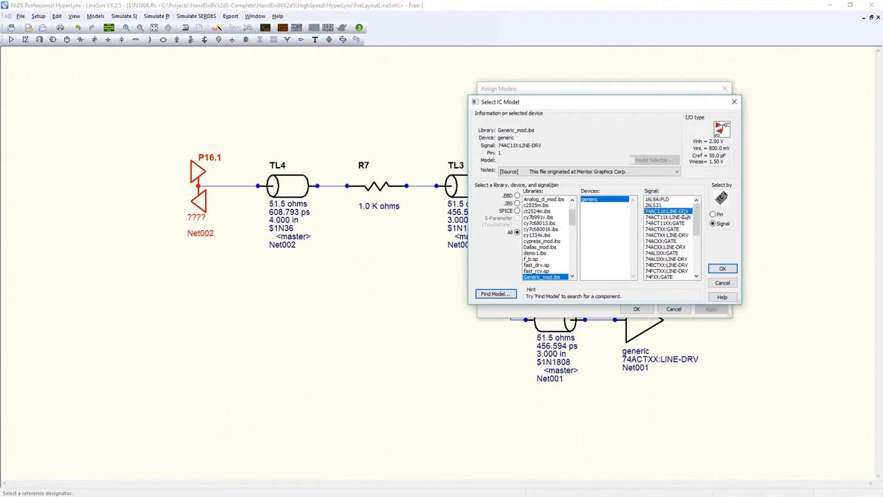
pyautogui.click(722, 268)
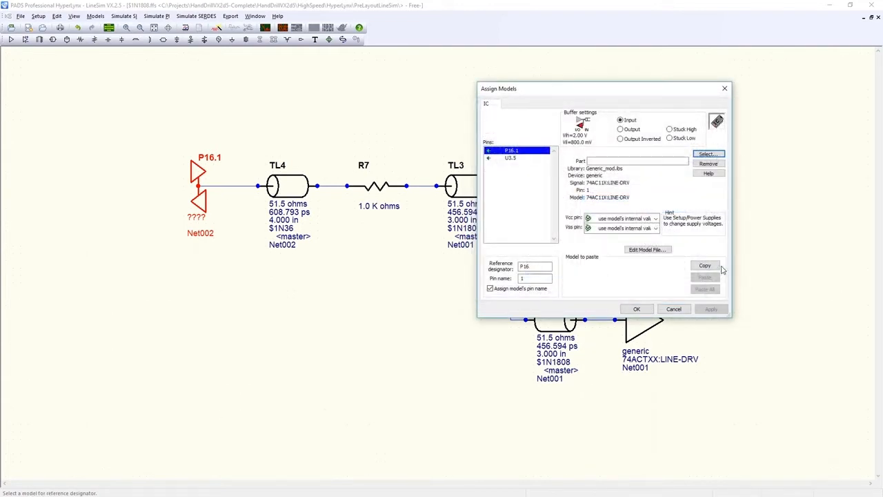
pyautogui.click(629, 130)
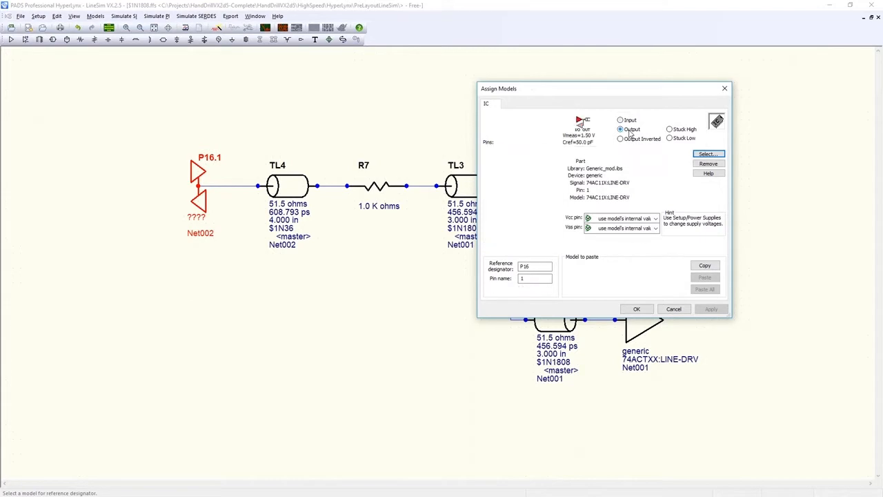
pyautogui.click(634, 311)
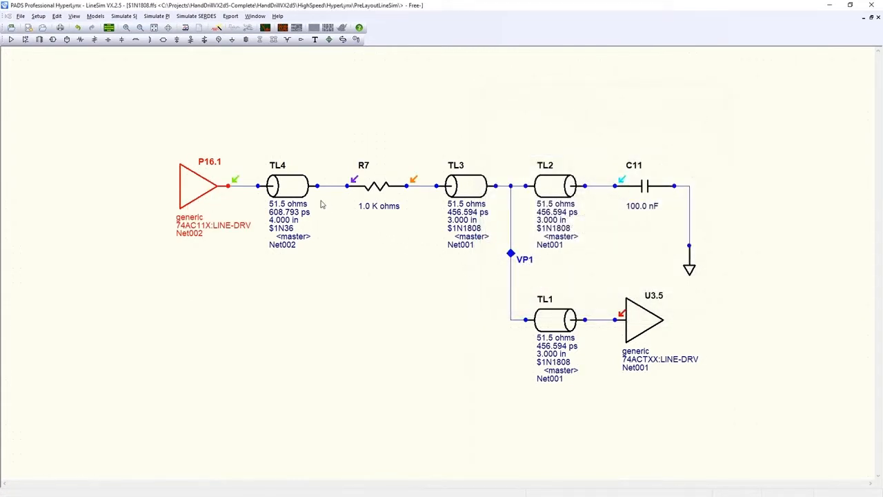
# Set transmission line TL4's length to 3.000 in.
pyautogui.click(295, 186)
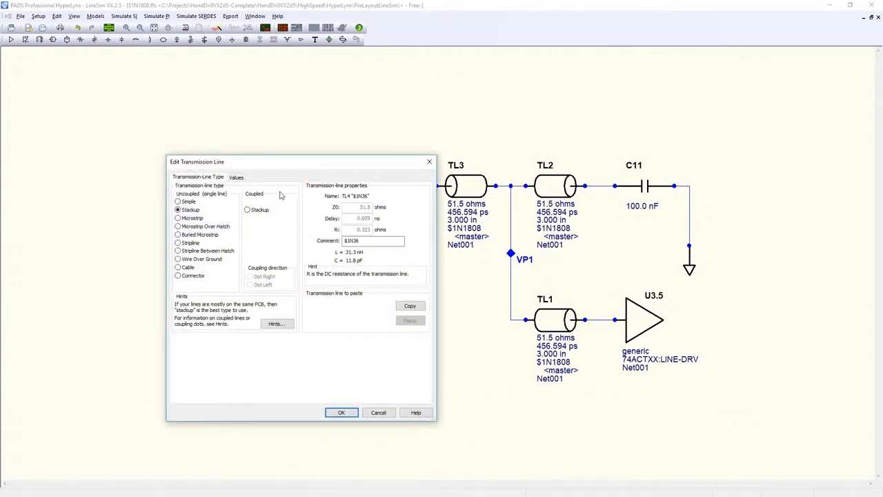
pyautogui.click(236, 178)
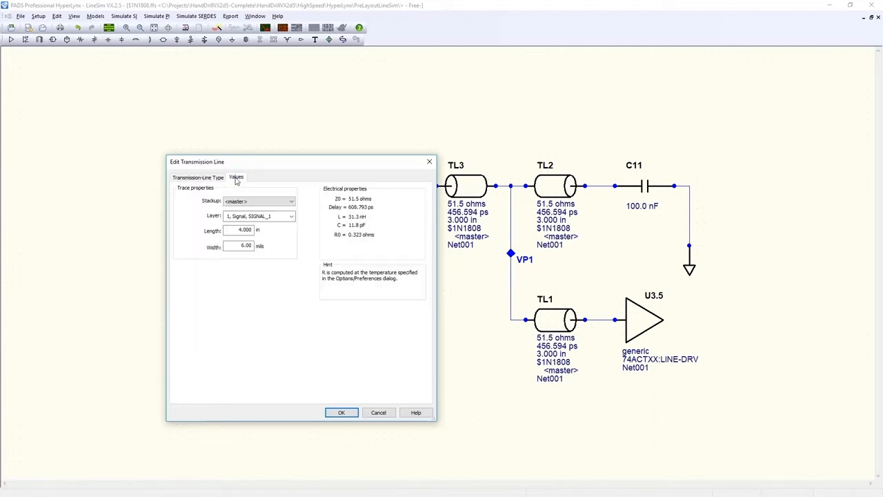
pyautogui.moveTo(241, 229); pyautogui.dragTo(231, 227)
pyautogui.click(343, 412)
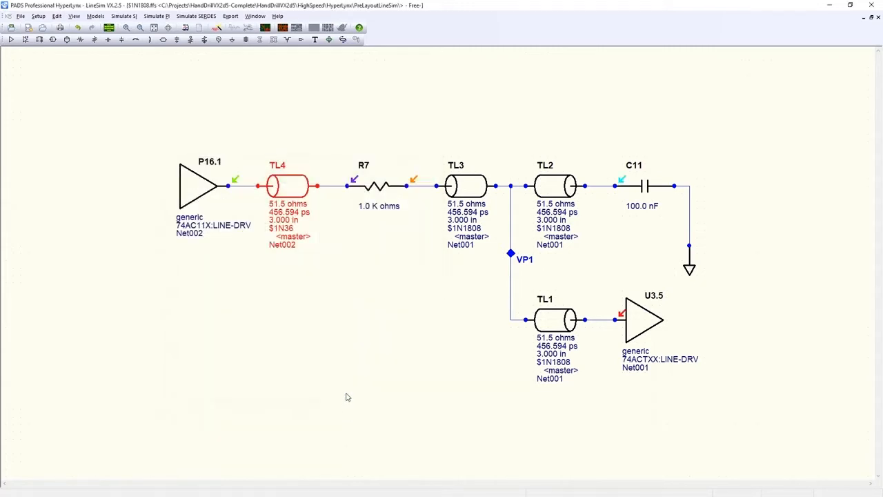
pyautogui.click(347, 397)
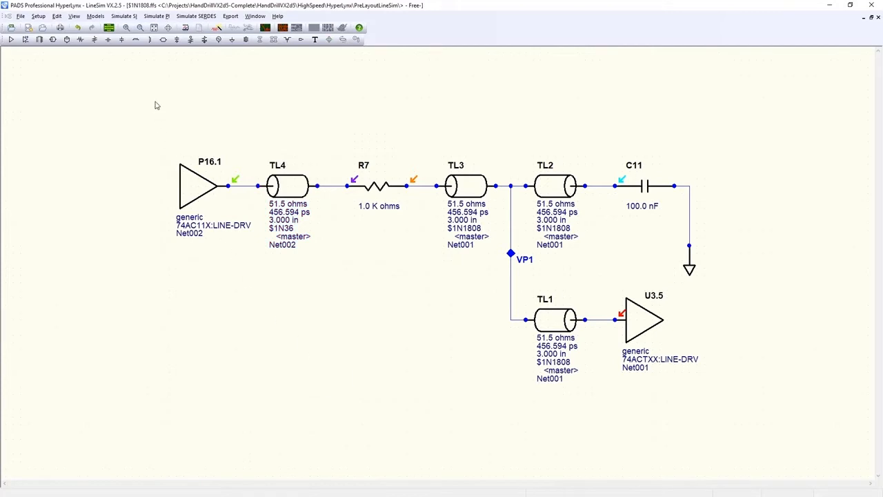
# Open the master stackup in the Stackup Editor and review its basic layer data and Z0 planning.
pyautogui.click(108, 39)
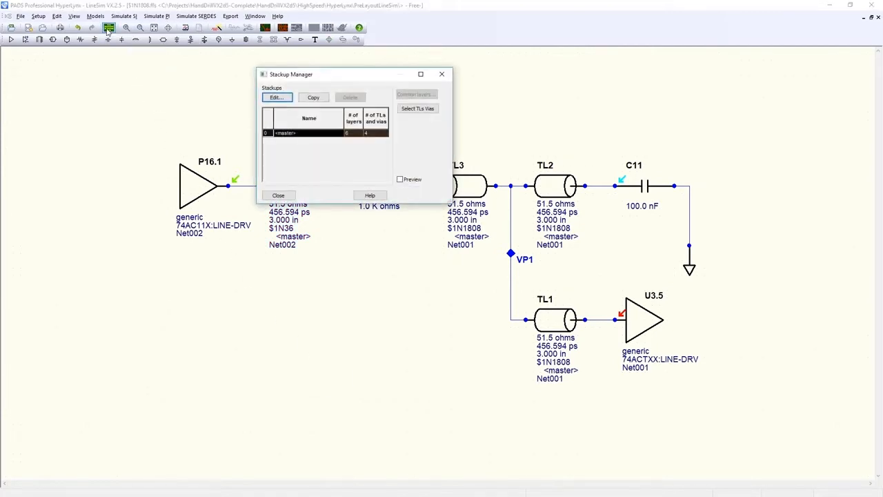
pyautogui.click(277, 97)
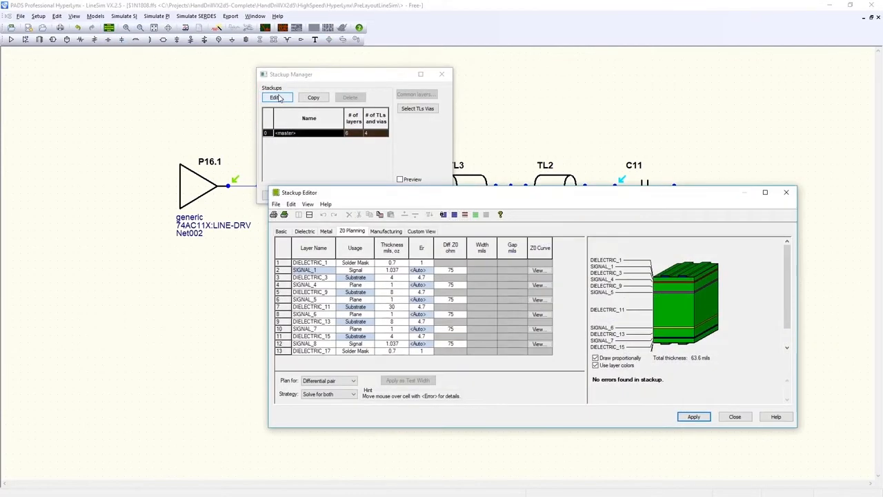
pyautogui.click(282, 232)
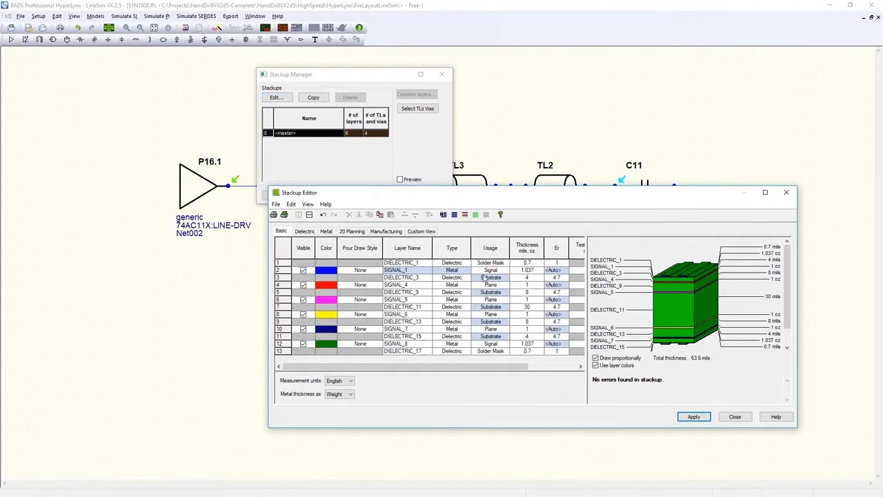
pyautogui.moveTo(518, 367); pyautogui.dragTo(565, 374)
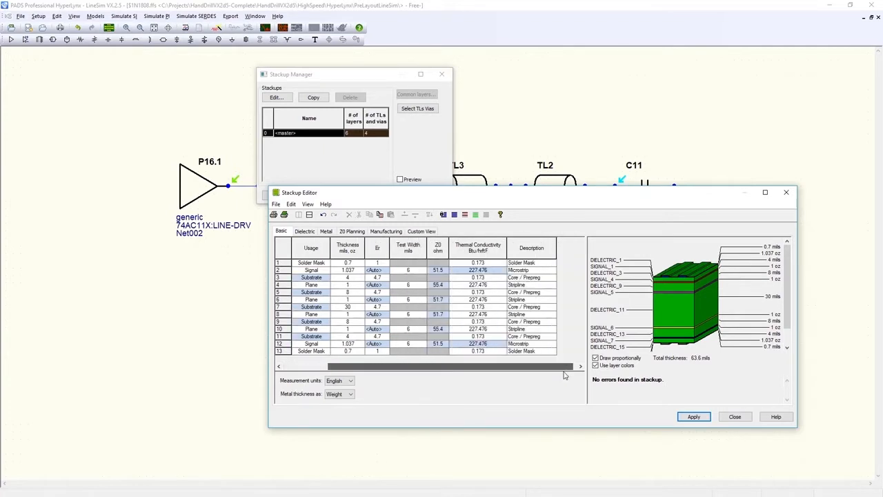
pyautogui.click(352, 233)
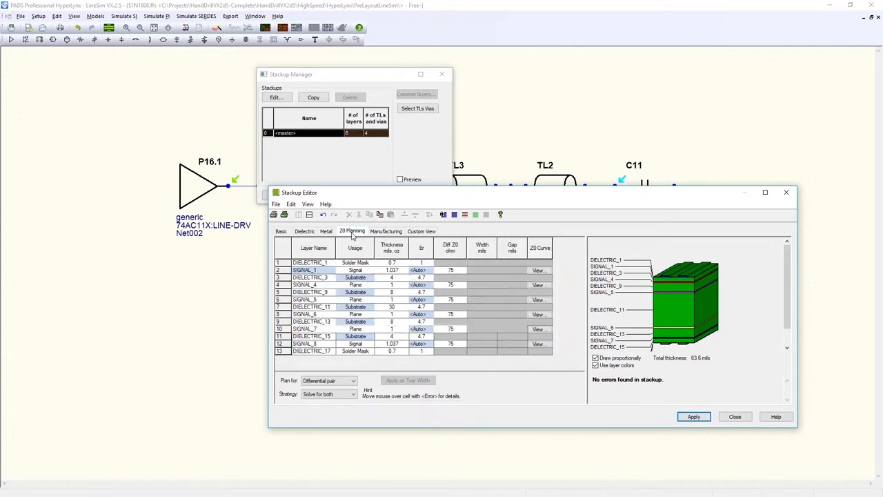
# Plan for a single trace and set SIGNAL_4's target Z0 to 40 ohms.
pyautogui.click(353, 381)
pyautogui.click(352, 390)
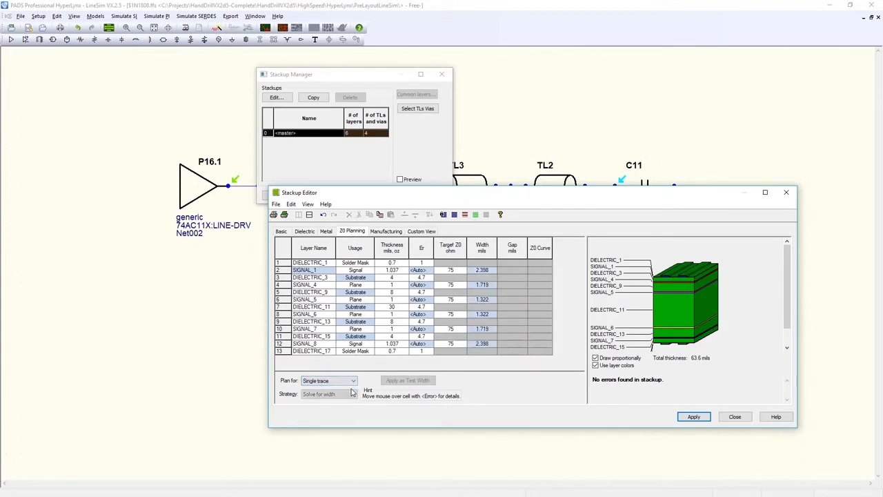
pyautogui.click(458, 287)
pyautogui.write('40')
pyautogui.press('Return')
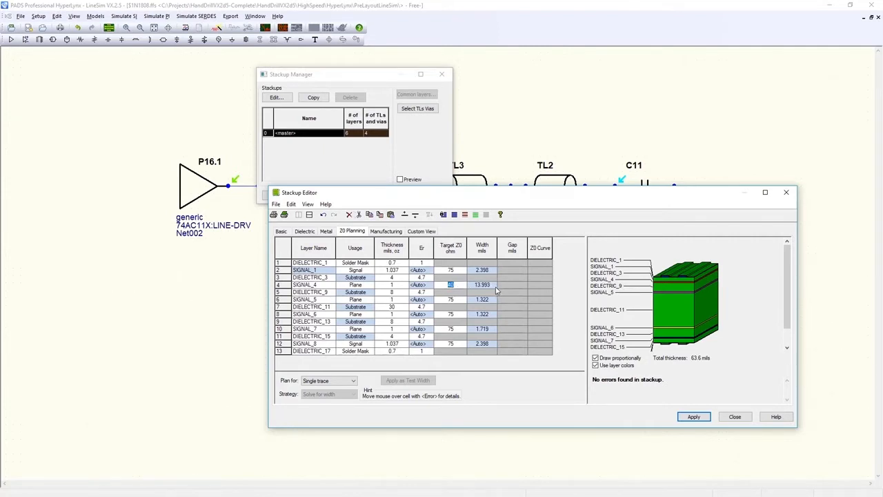
# Set SIGNAL_4's target Z0 to 75 ohms and switch planning back to differential pair.
pyautogui.write('75')
pyautogui.press('Return')
pyautogui.click(353, 381)
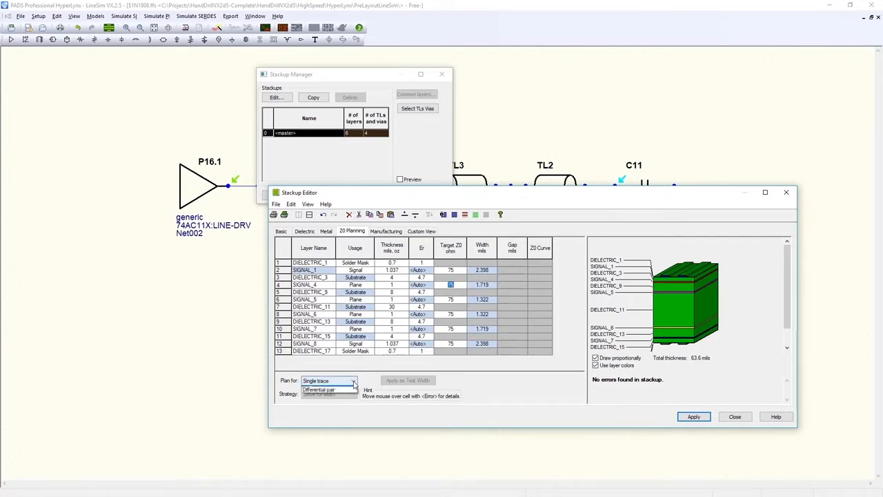
pyautogui.click(350, 395)
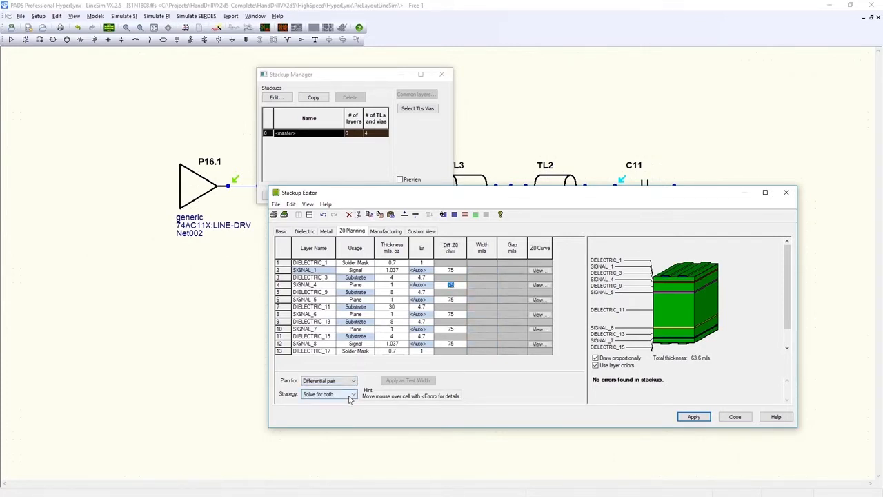
# Keep the strategy at Solve for both and view SIGNAL_4's width-versus-separation Z0 curve.
pyautogui.click(351, 396)
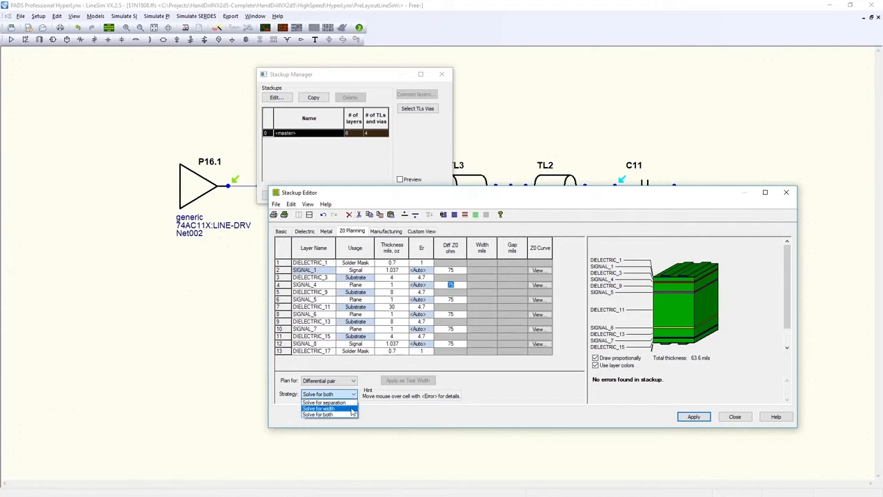
pyautogui.click(350, 414)
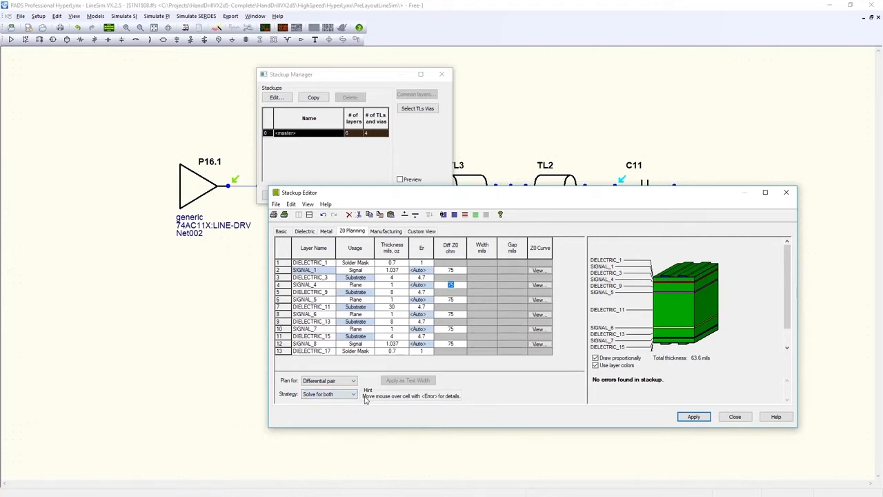
pyautogui.click(538, 286)
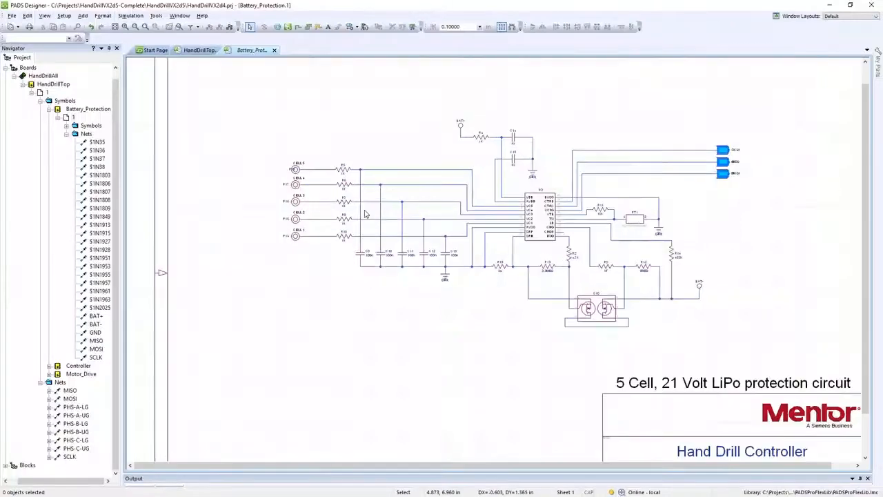
# In PADS Designer, select the nets through R6 and R7 and export both to HyperLynx LineSim.
pyautogui.scroll(3, 371, 205)
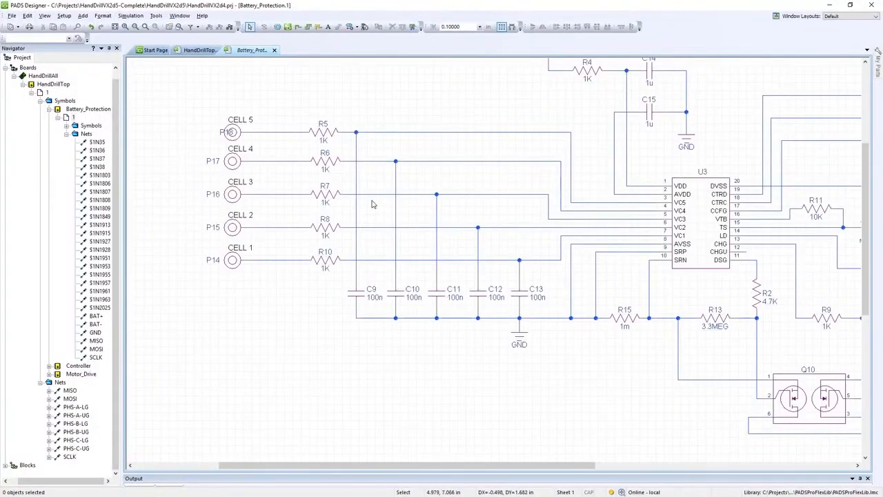
pyautogui.click(379, 193)
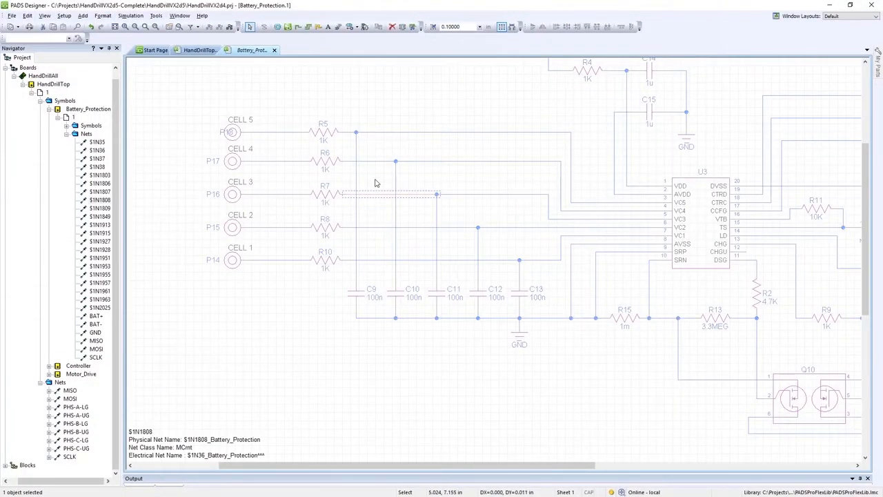
pyautogui.click(372, 161)
pyautogui.moveTo(370, 146); pyautogui.dragTo(380, 201)
pyautogui.rightClick(379, 197)
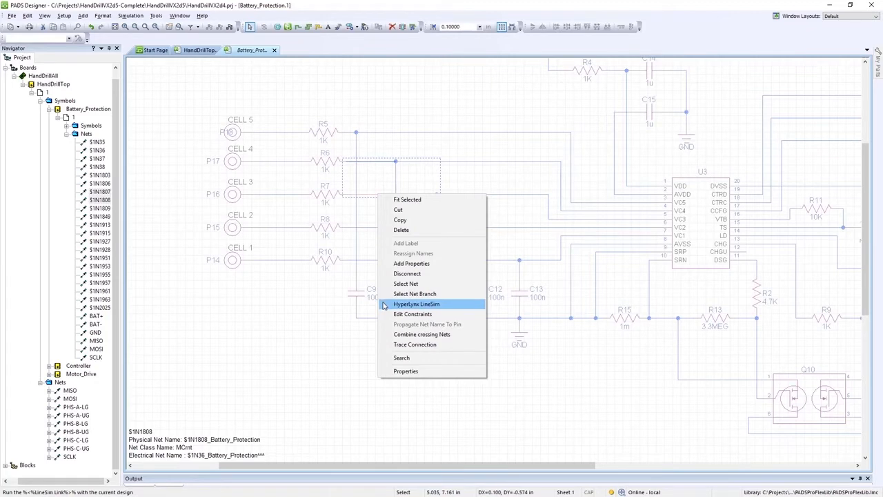
pyautogui.click(384, 306)
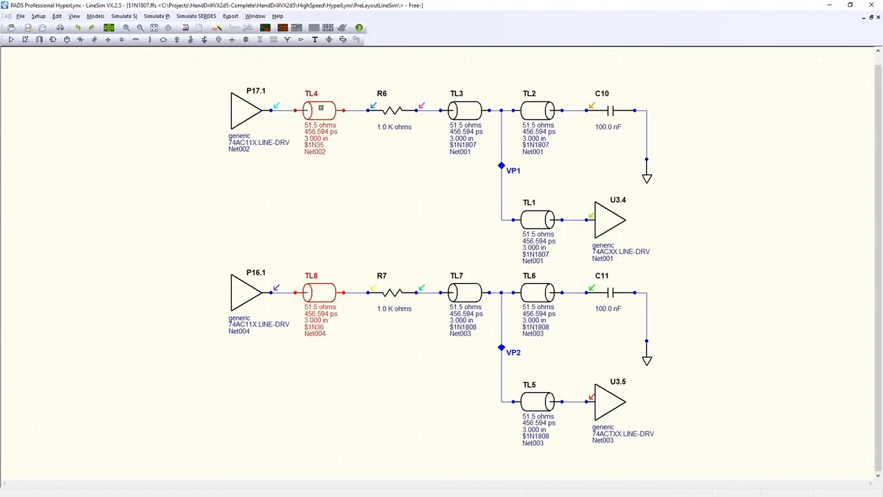
# Couple TL4 with TL8 in a coupling region and move TL8 to an X position of 14 mils.
pyautogui.rightClick(320, 107)
pyautogui.click(327, 167)
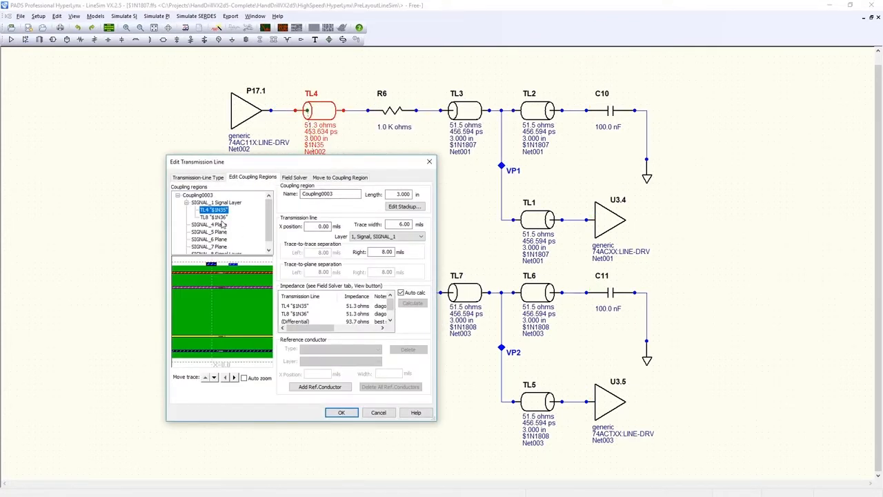
pyautogui.click(221, 218)
pyautogui.click(215, 378)
pyautogui.click(215, 378)
pyautogui.click(205, 377)
pyautogui.click(205, 377)
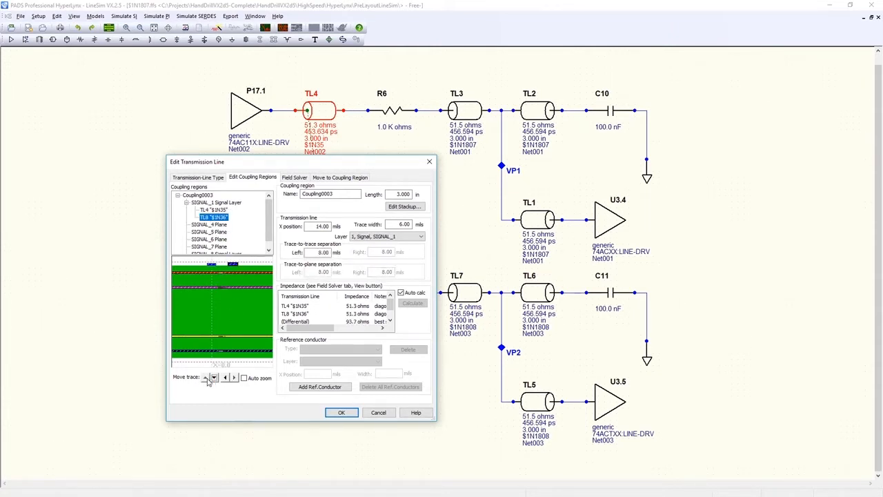
# Rename the coupling region TopLayer and set the trace width to 4 mils.
pyautogui.moveTo(338, 195); pyautogui.dragTo(265, 189)
pyautogui.write('TopLayer')
pyautogui.click(400, 225)
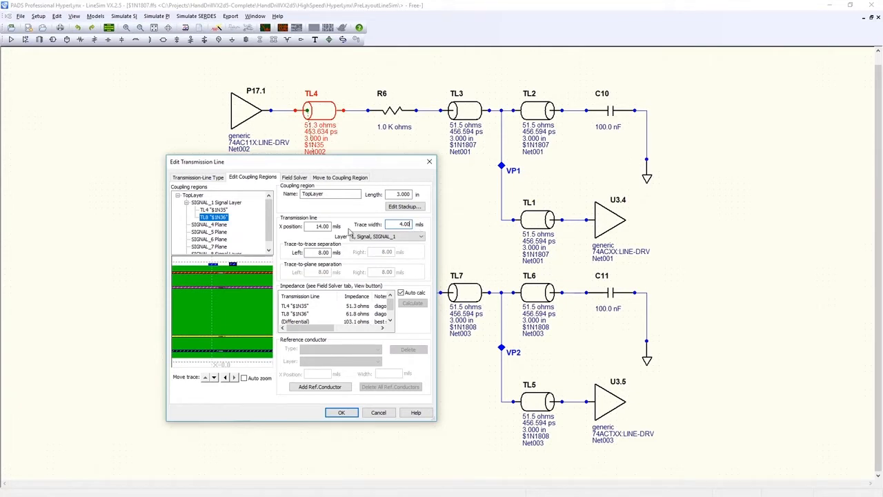
# Plot the electric field of the coupled traces in the field solver and switch the propagation mode.
pyautogui.click(295, 177)
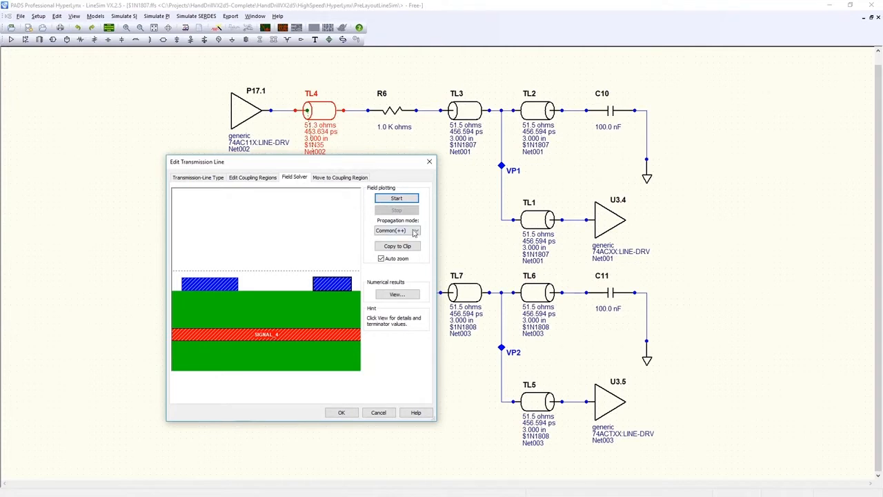
pyautogui.click(412, 200)
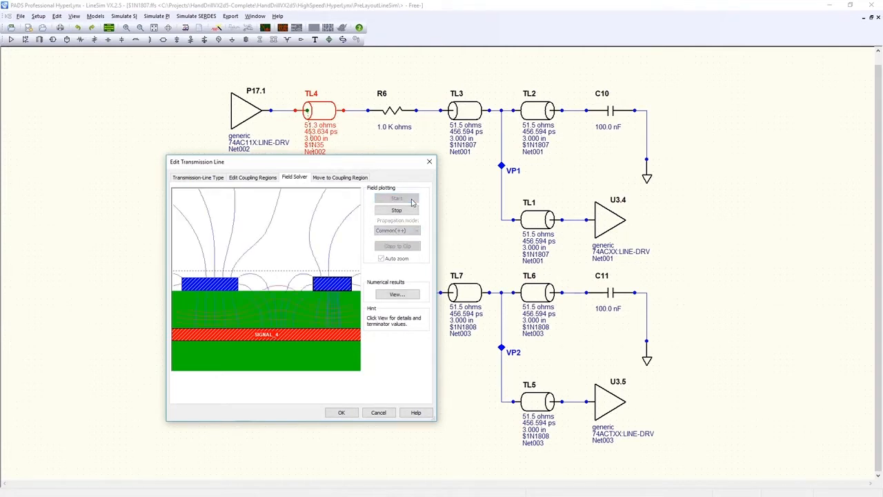
pyautogui.click(417, 230)
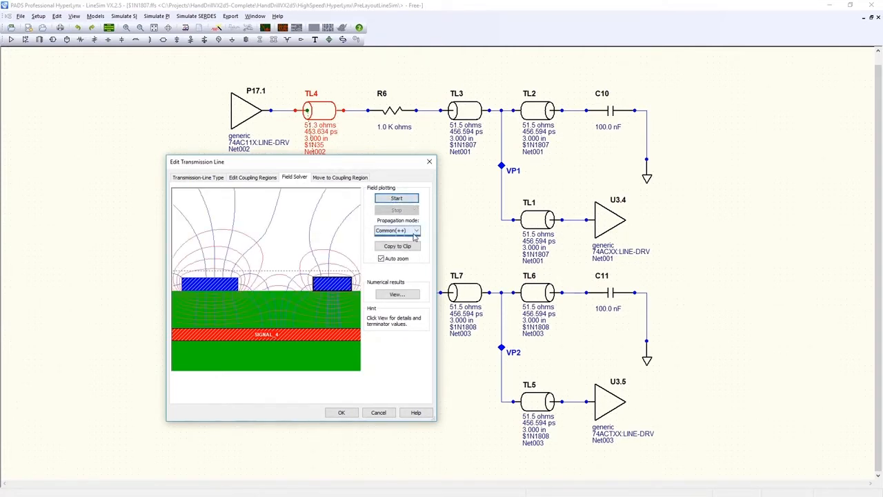
pyautogui.click(415, 239)
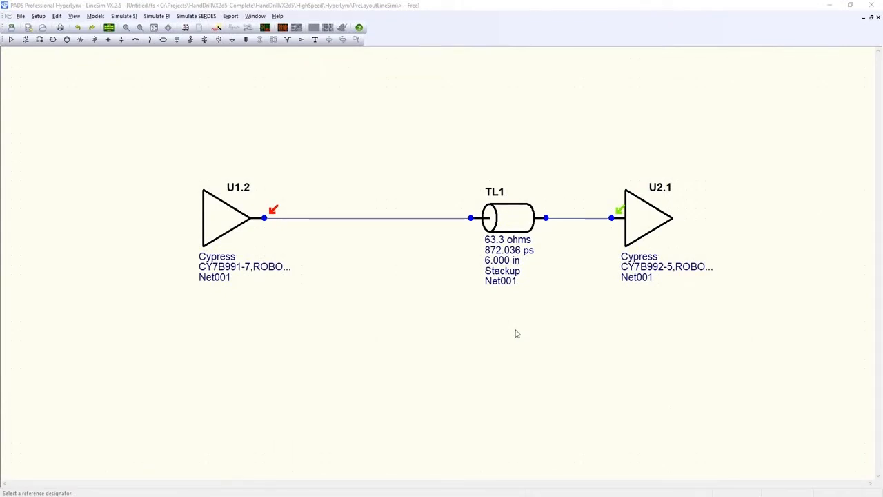
# Simulate the unterminated net in the digital oscilloscope and review the Terminator Wizard's termination analysis.
pyautogui.click(265, 28)
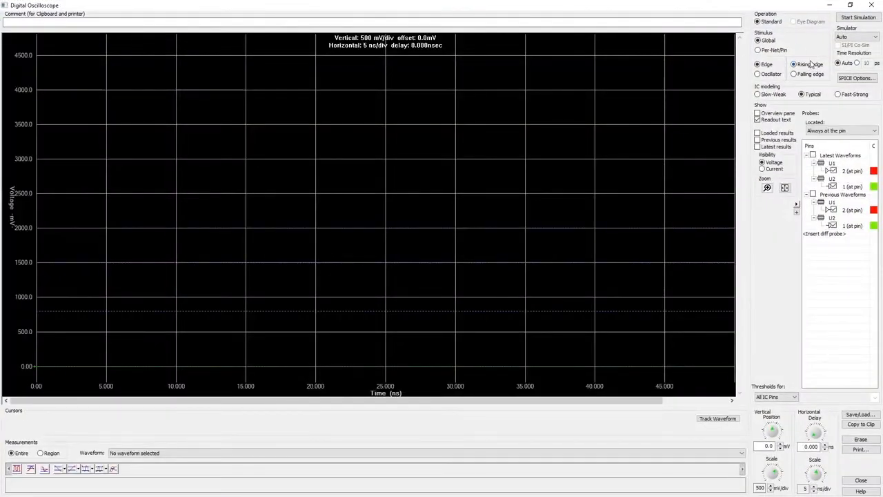
pyautogui.click(858, 17)
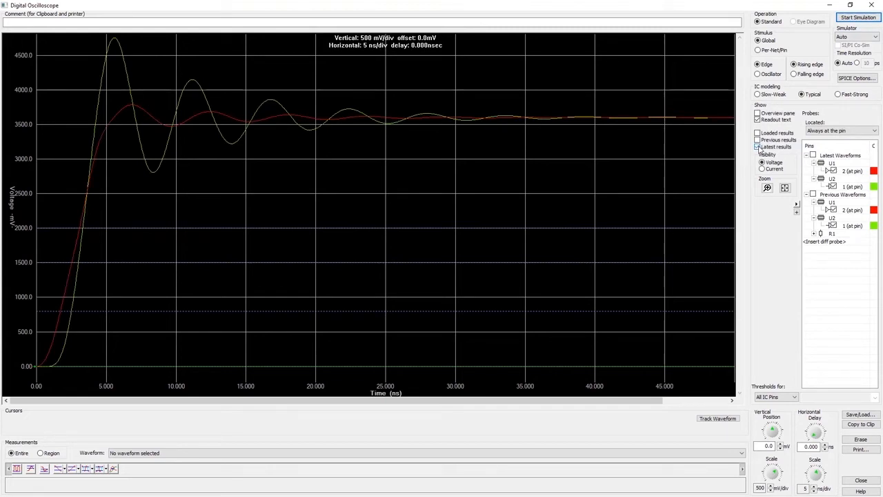
pyautogui.click(830, 6)
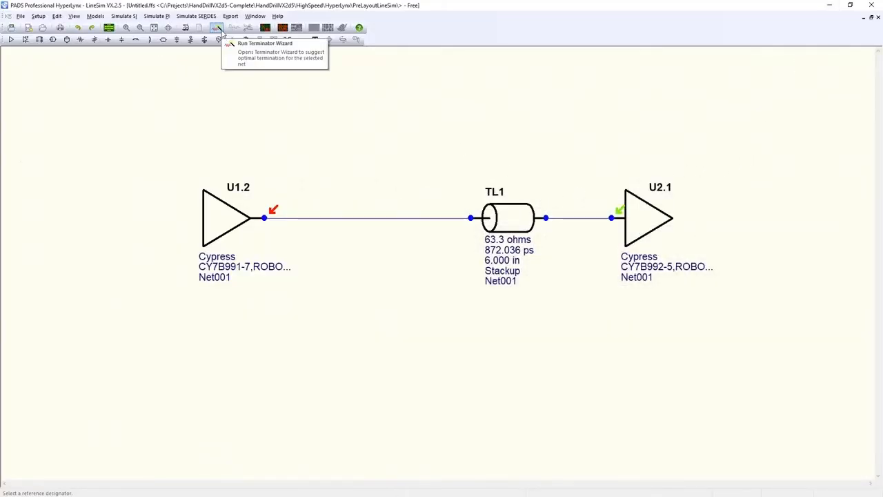
pyautogui.click(221, 30)
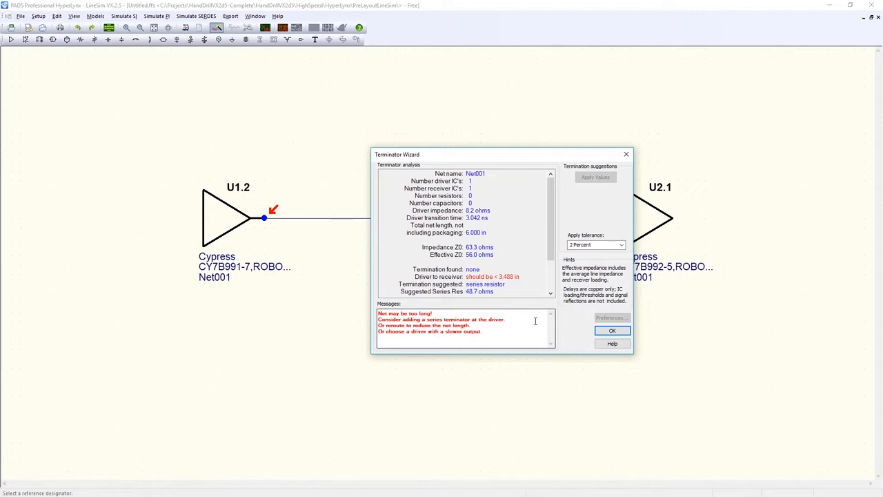
pyautogui.click(612, 330)
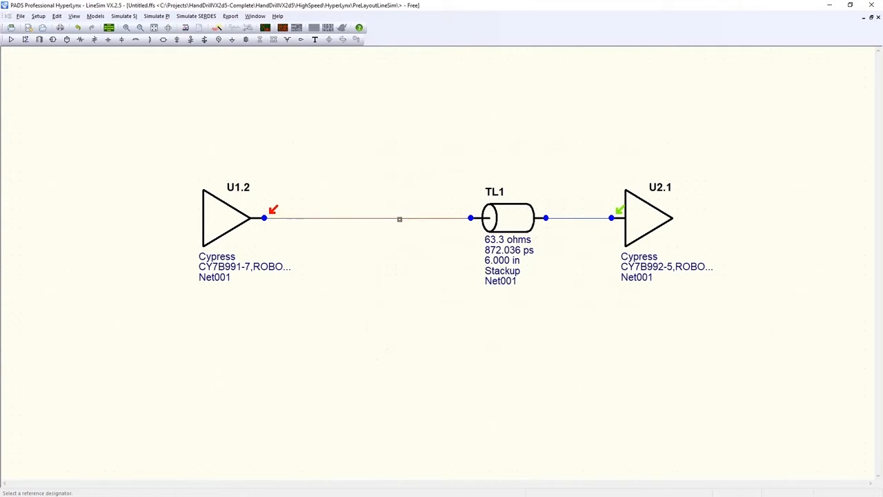
# Delete the wire between driver U1.2 and TL1 and insert a series resistor in its place.
pyautogui.press('Delete')
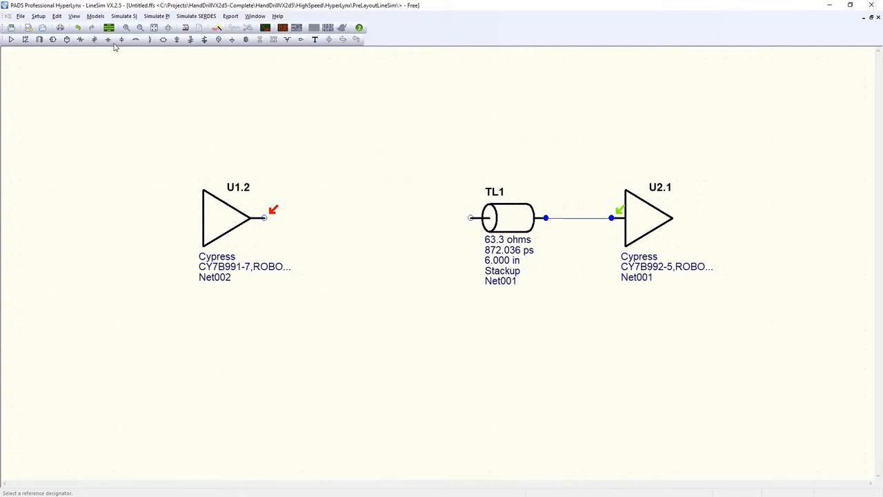
pyautogui.click(81, 39)
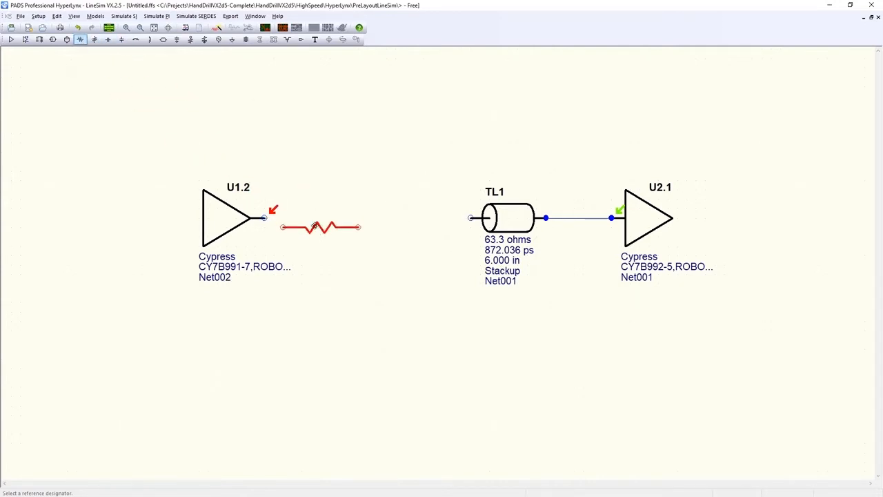
pyautogui.click(306, 223)
pyautogui.moveTo(305, 223); pyautogui.dragTo(389, 218)
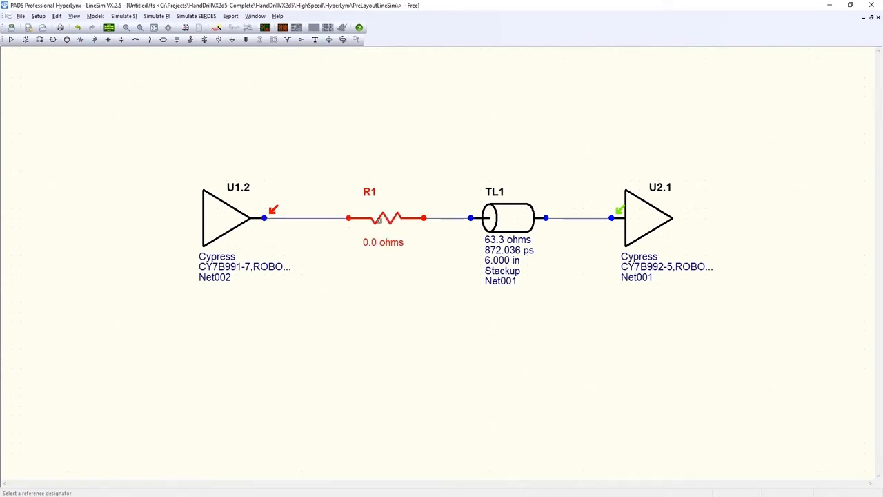
# Run the Terminator Wizard on Net002 from U1.2 and apply the suggested 48.7 ohm series resistor value.
pyautogui.click(216, 28)
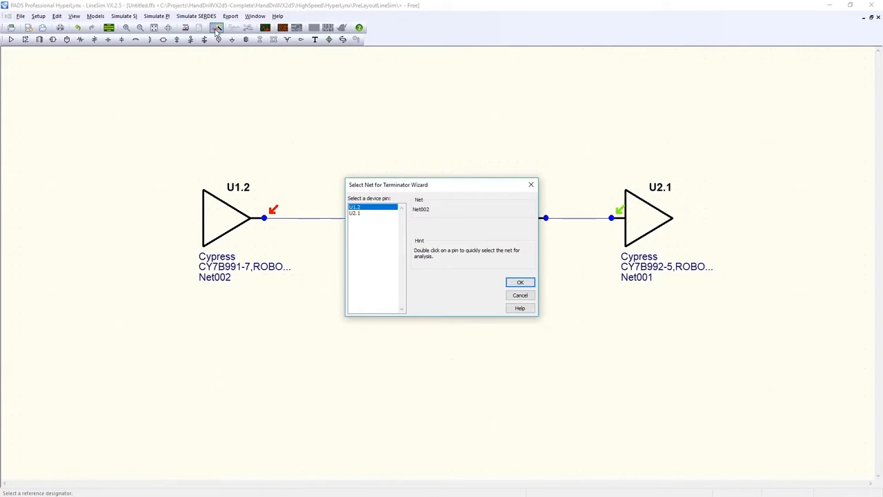
pyautogui.click(519, 283)
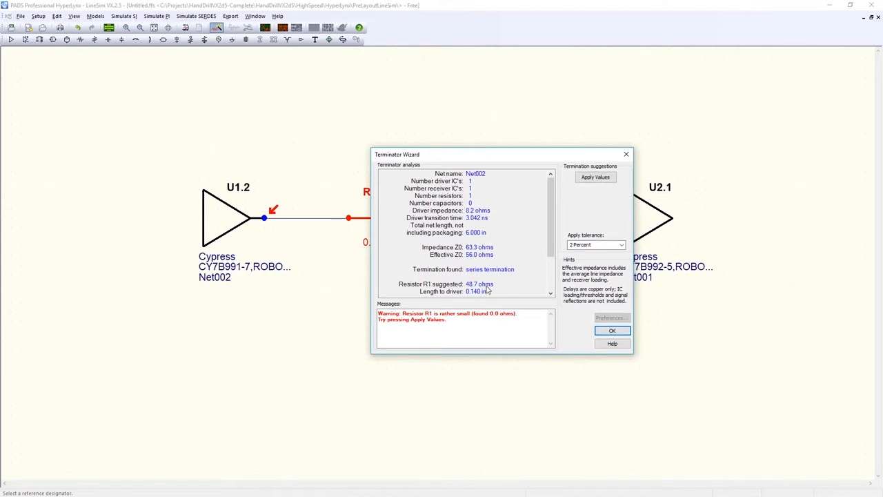
pyautogui.click(592, 178)
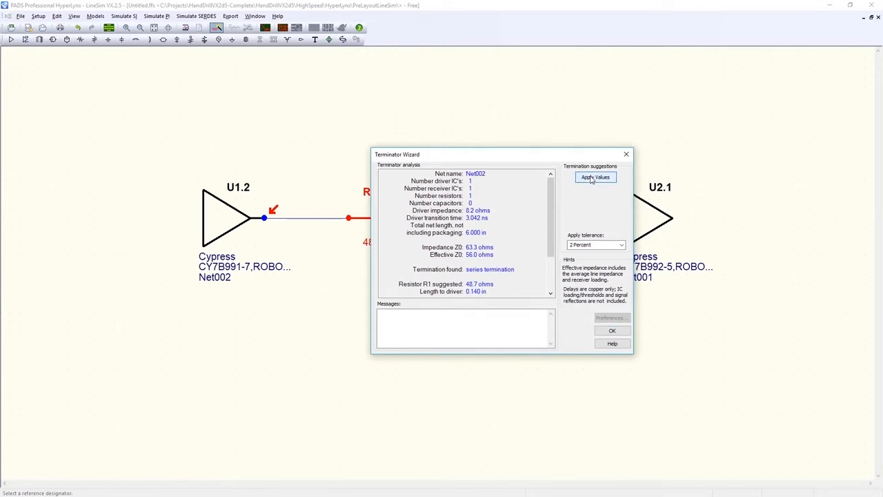
pyautogui.click(612, 330)
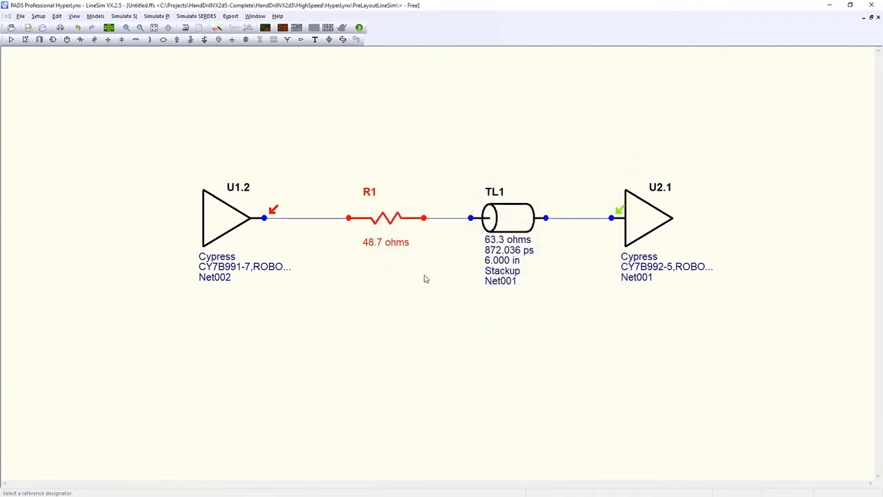
# Rerun the oscilloscope simulation to compare the terminated waveforms with the previous results.
pyautogui.click(265, 28)
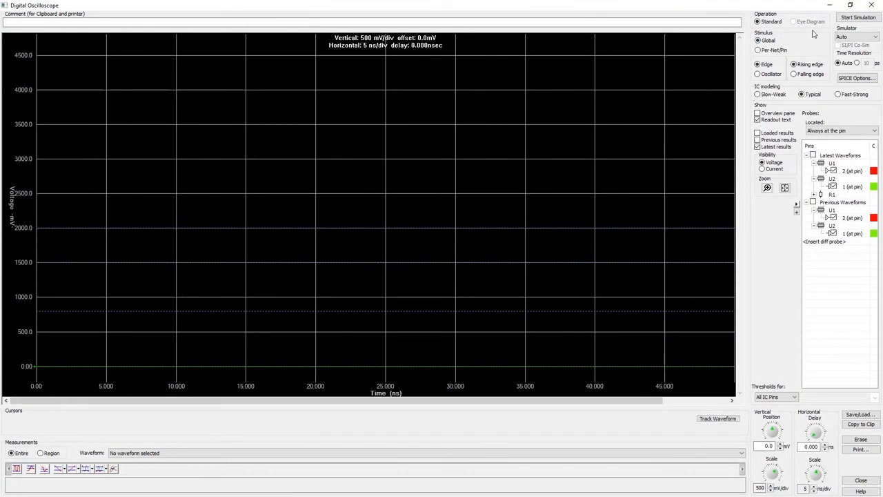
pyautogui.click(848, 20)
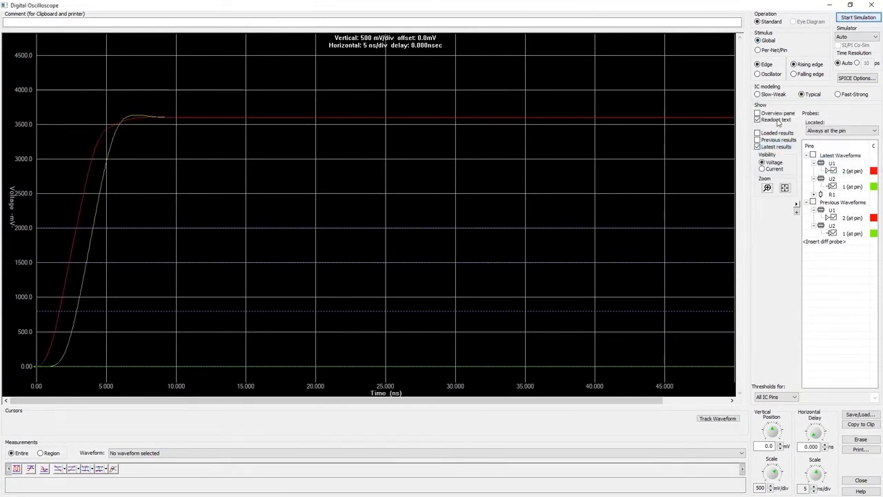
pyautogui.click(758, 141)
pyautogui.click(758, 140)
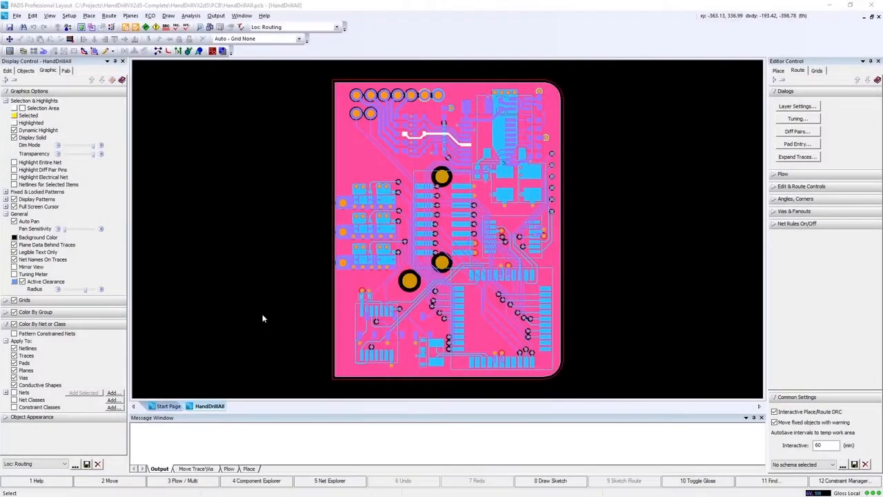
# In PADS Layout, export the board to HyperLynx SI/PI/Thermal.
pyautogui.click(191, 15)
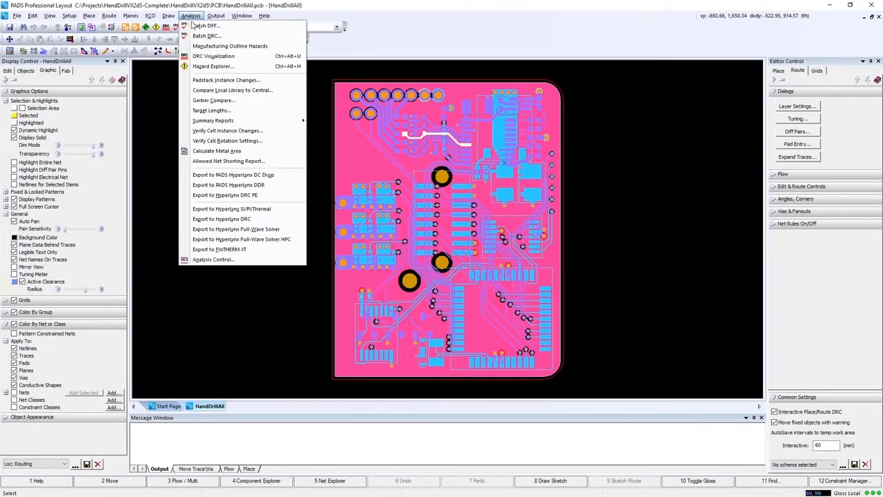
pyautogui.click(185, 211)
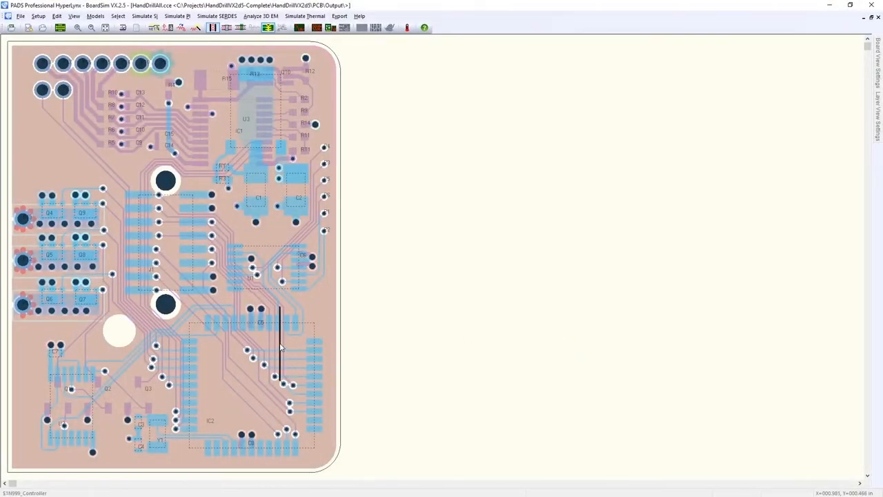
# Filter the net list with *1808* and select net $1N1808_Battery_Protection for analysis.
pyautogui.click(154, 27)
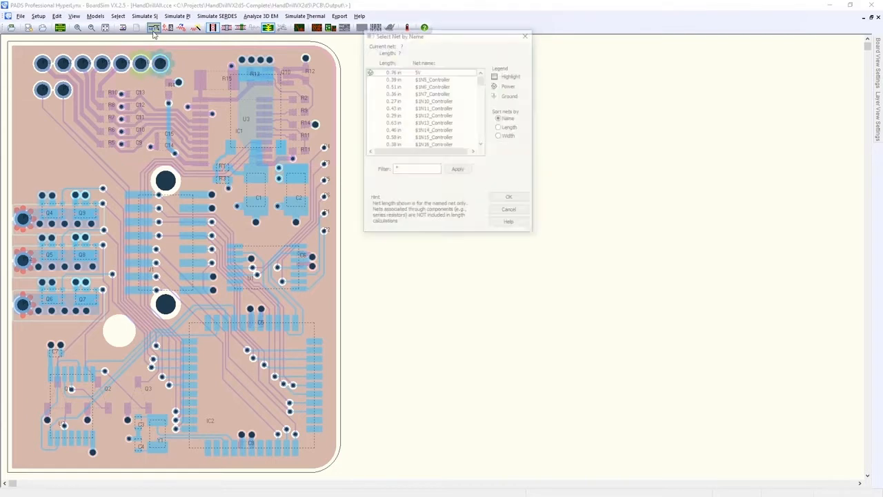
pyautogui.scroll(-6, 433, 123)
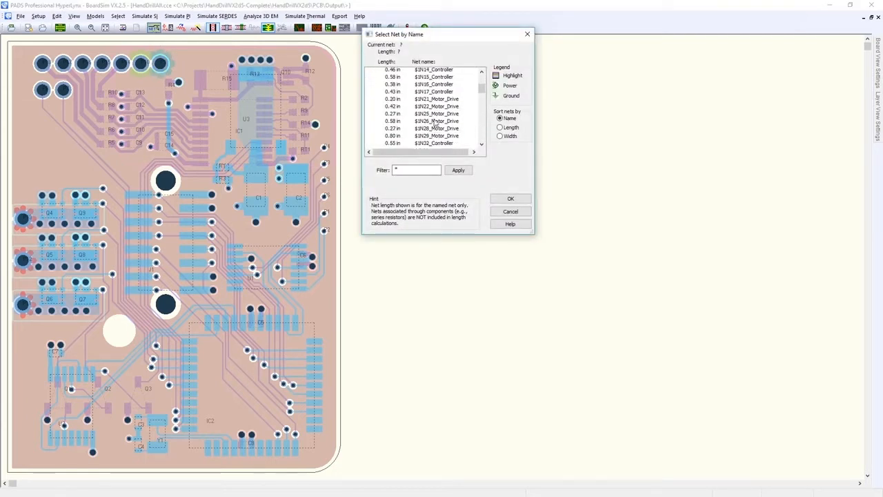
pyautogui.scroll(-1, 432, 123)
pyautogui.click(407, 168)
pyautogui.write('1808*')
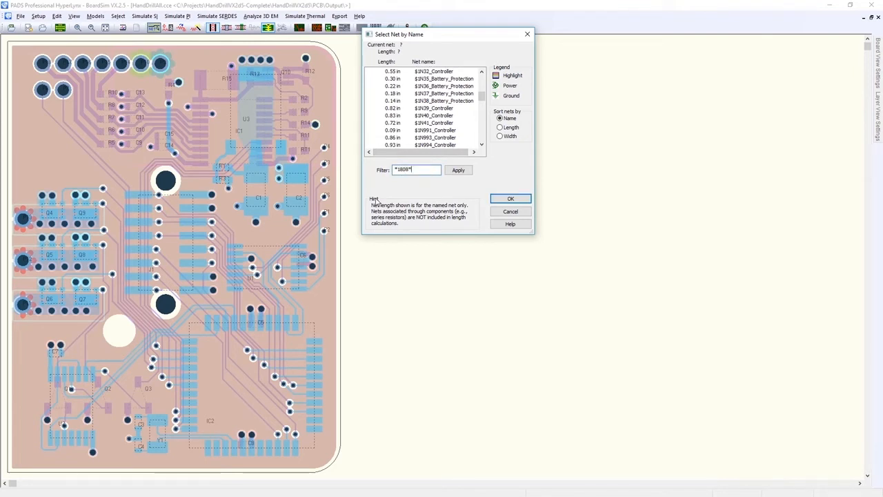
pyautogui.press('Return')
pyautogui.click(455, 72)
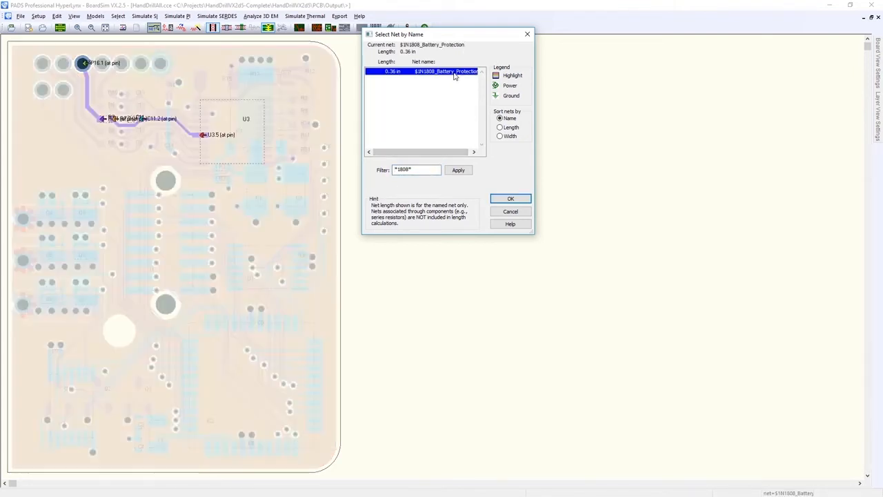
pyautogui.click(523, 200)
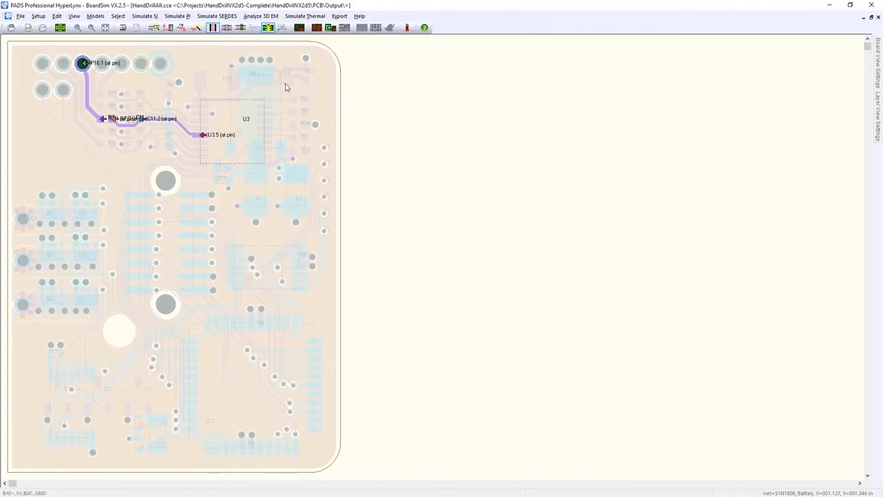
pyautogui.click(172, 32)
pyautogui.click(455, 73)
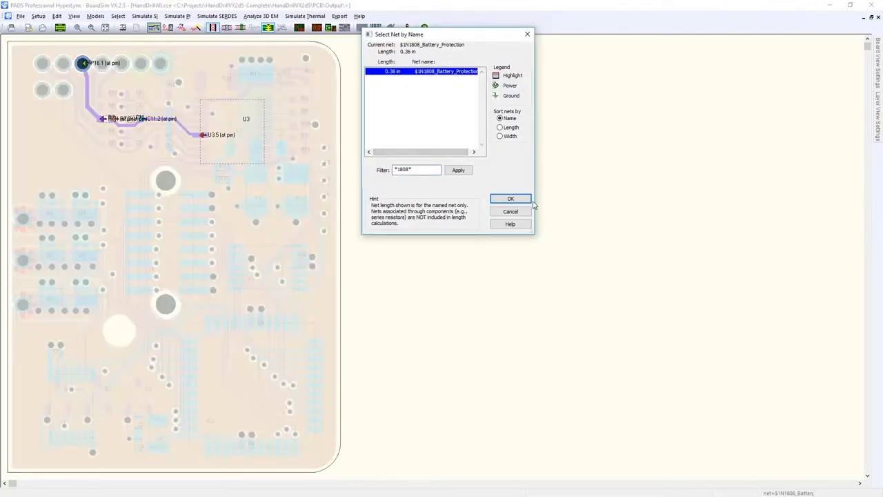
pyautogui.click(510, 198)
# Assign generic model 74AC11X:LINE-DRV to pin P16.1 and 74ACTXX:LINE-DRV to pin U3.5.
pyautogui.click(169, 29)
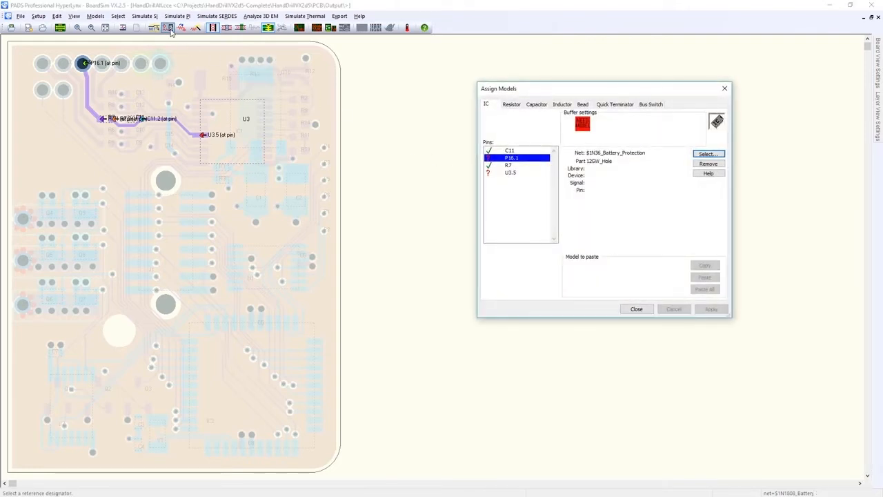
pyautogui.click(708, 153)
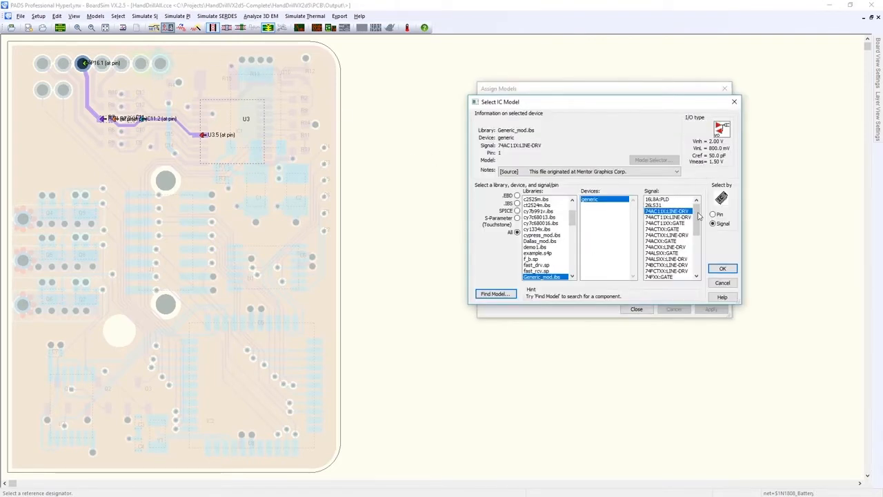
pyautogui.click(723, 267)
pyautogui.click(537, 173)
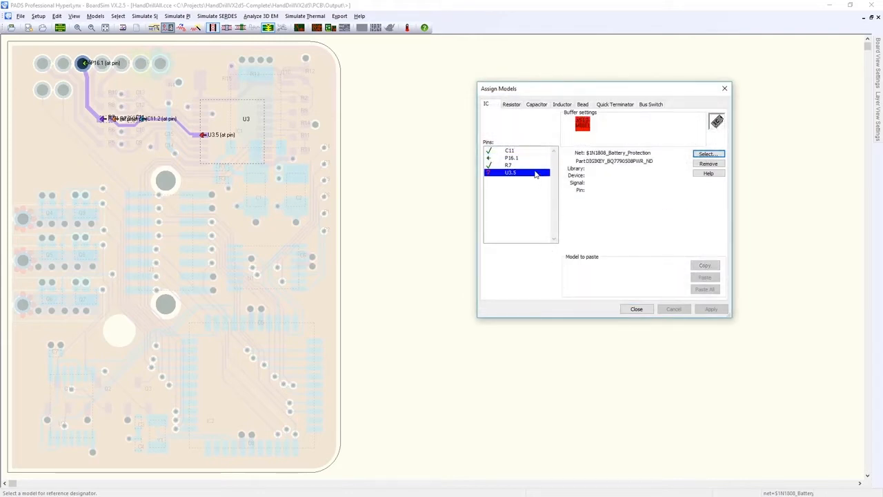
pyautogui.click(705, 155)
pyautogui.click(723, 268)
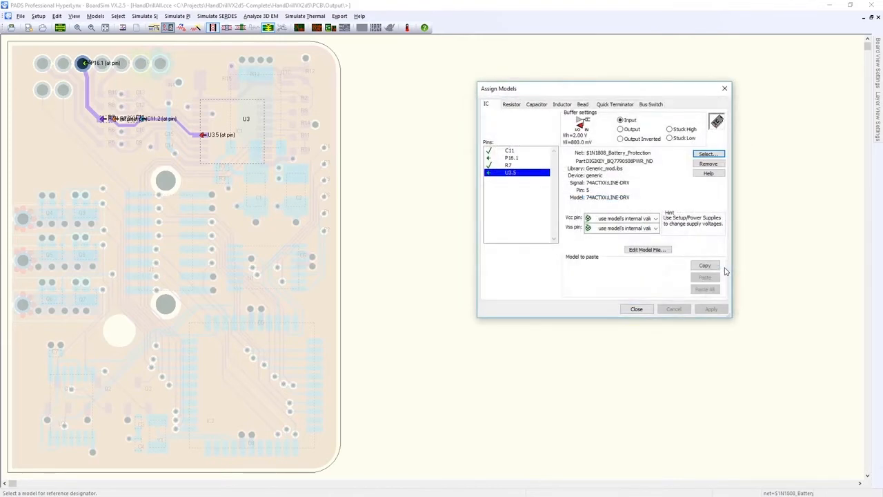
# Set pin P16.1's buffer to Output and close the model assignment.
pyautogui.click(533, 158)
pyautogui.click(621, 130)
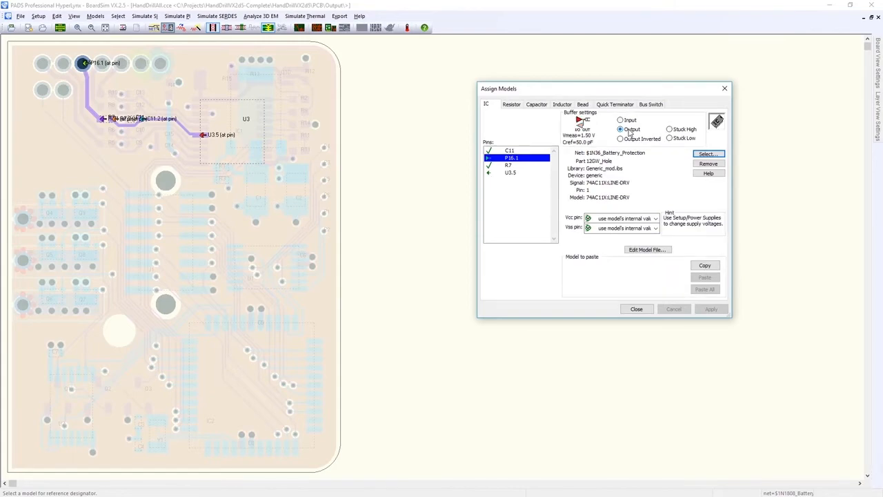
pyautogui.click(636, 309)
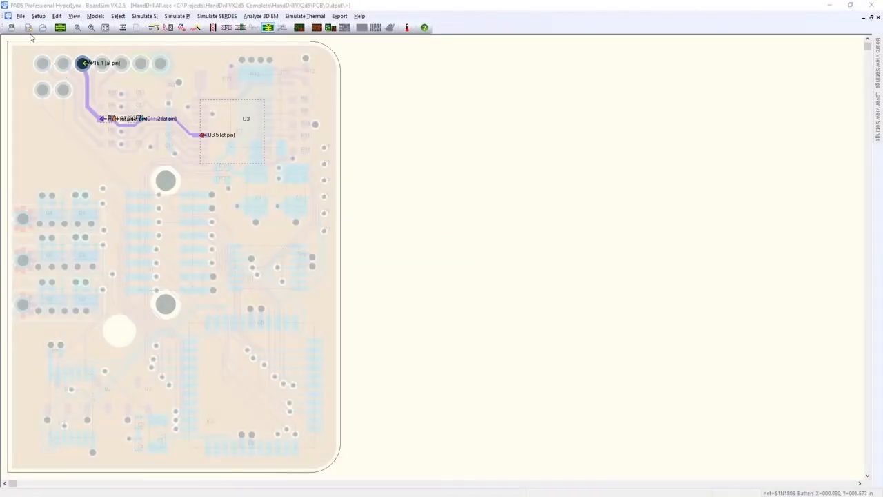
# Define $1N1008_Controller and $1N1010_Controller as a differential pair.
pyautogui.click(36, 17)
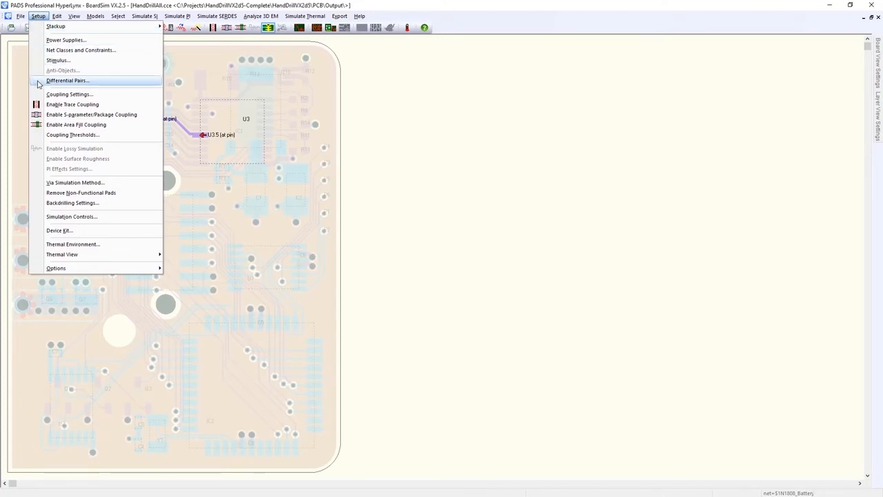
pyautogui.click(62, 81)
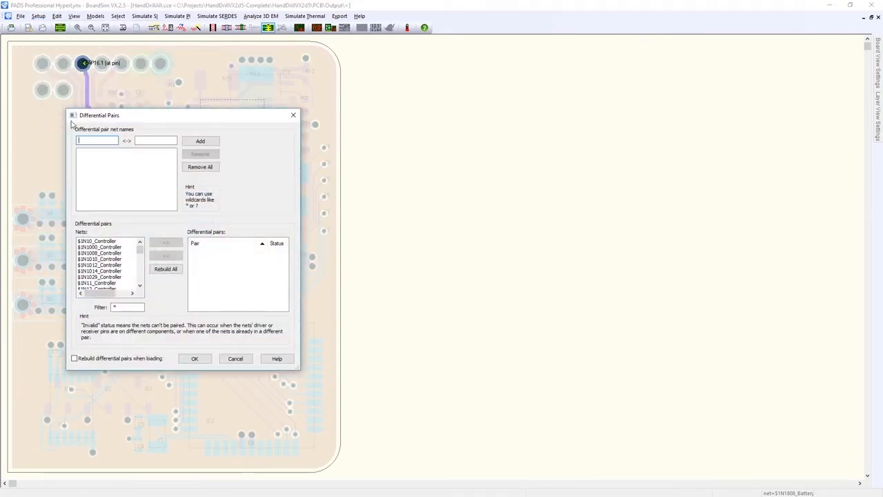
pyautogui.click(112, 254)
pyautogui.keyDown('ctrl'); pyautogui.click(111, 259); pyautogui.keyUp('ctrl')
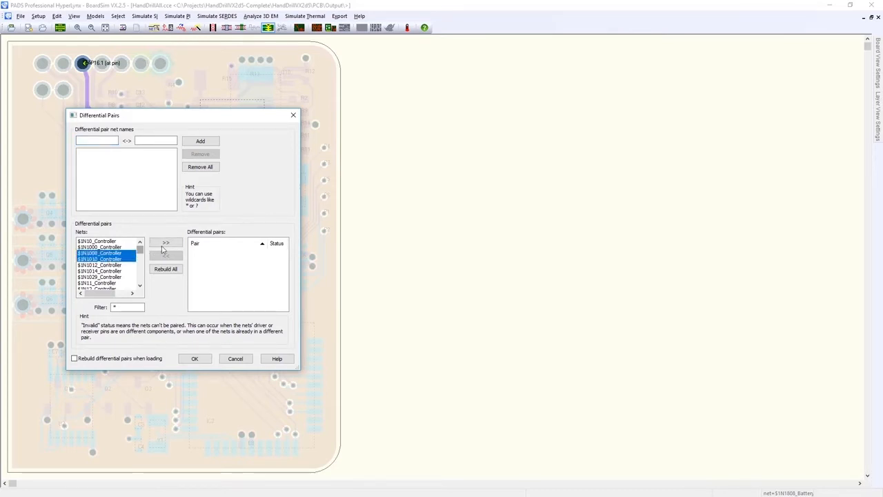
pyautogui.click(168, 245)
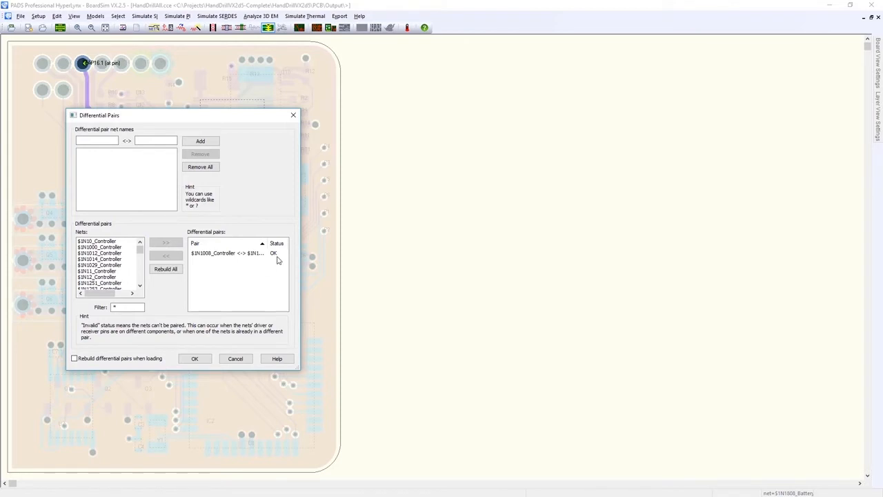
# Add $1N1029_Controller and $1N1251_Controller as a differential pair, then cancel the differential pairs dialog.
pyautogui.click(123, 266)
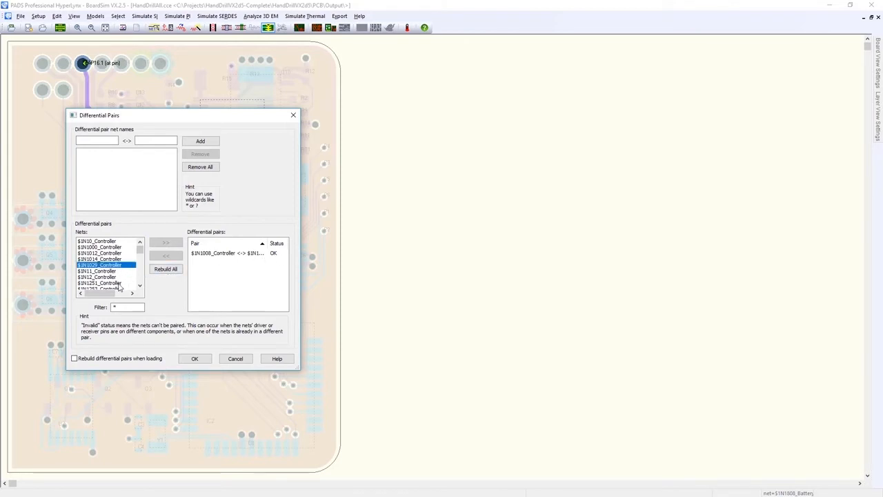
pyautogui.keyDown('ctrl'); pyautogui.click(118, 283); pyautogui.keyUp('ctrl')
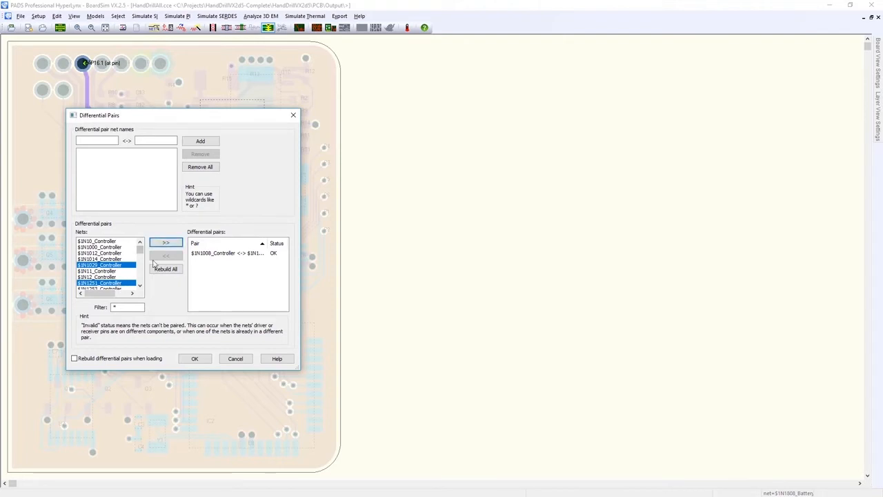
pyautogui.click(169, 243)
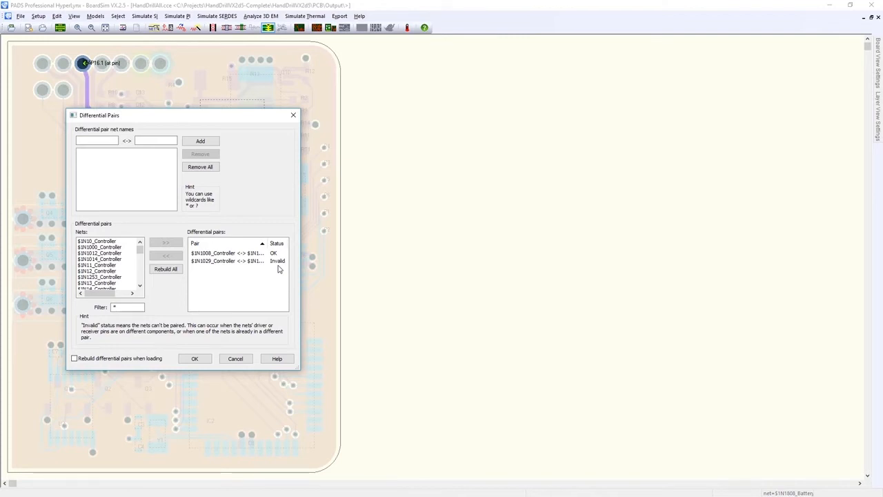
pyautogui.click(236, 359)
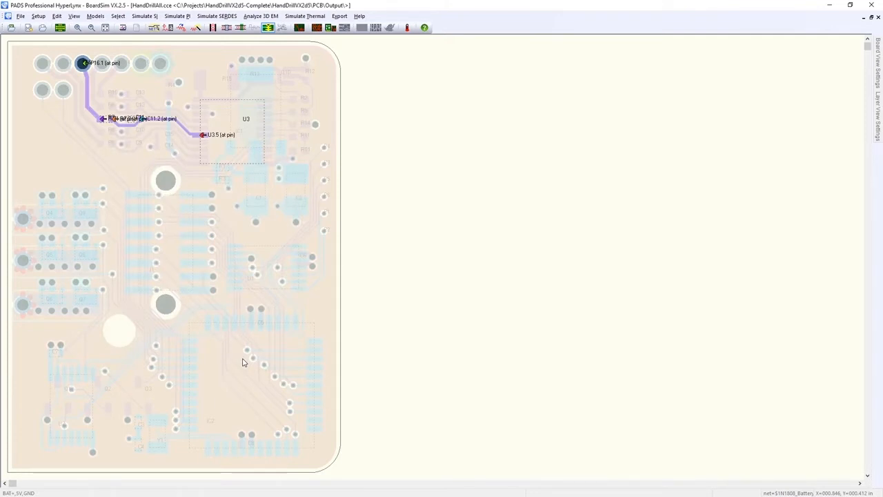
# Enable trace coupling and switch the coupling thresholds to use electrical thresholds.
pyautogui.click(213, 29)
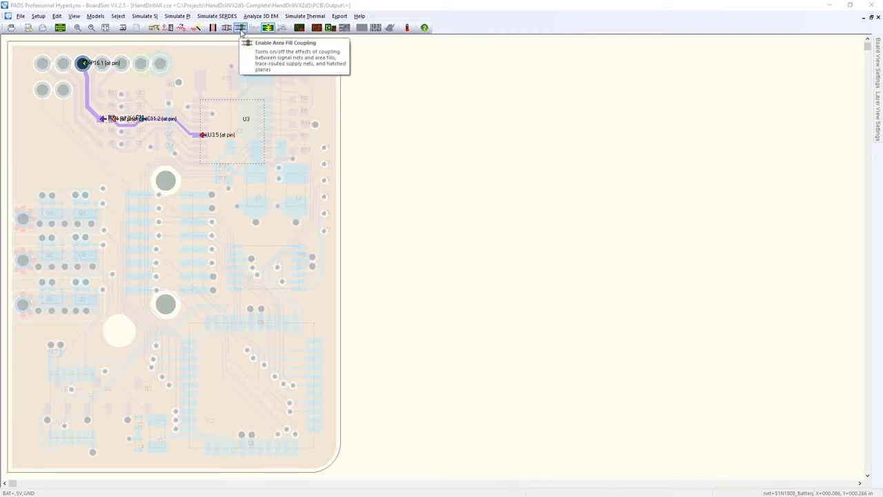
pyautogui.click(38, 17)
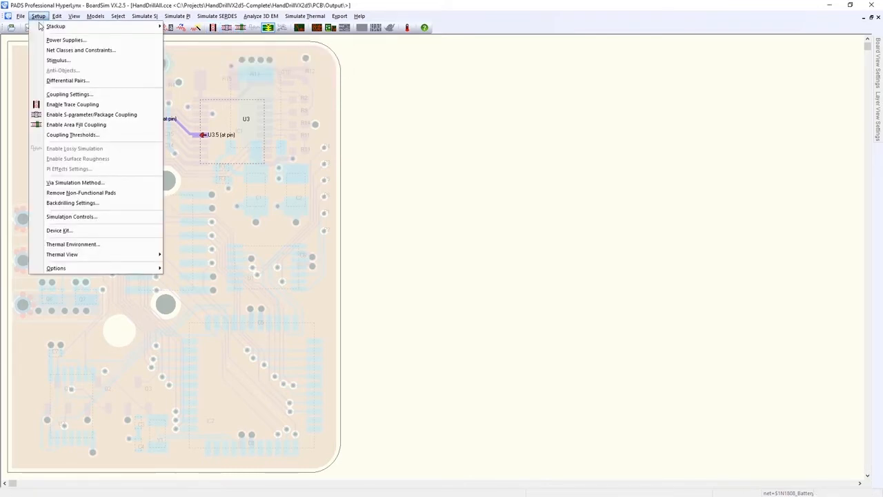
pyautogui.click(103, 94)
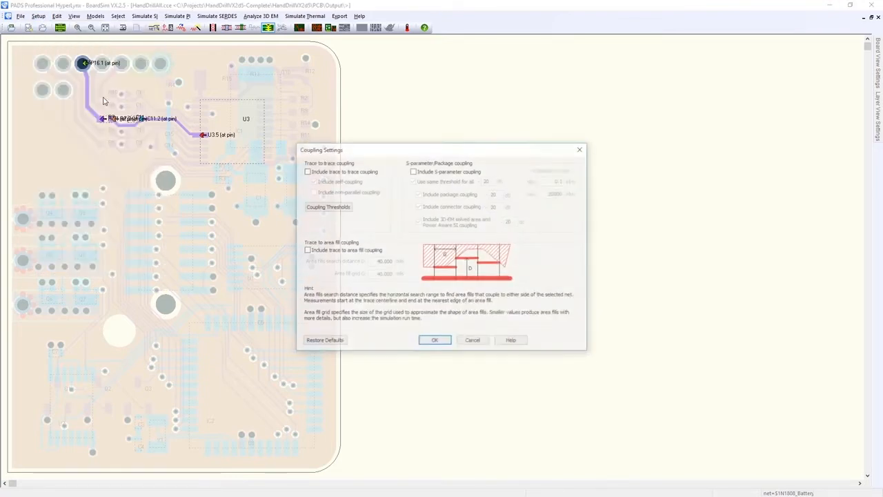
pyautogui.click(347, 208)
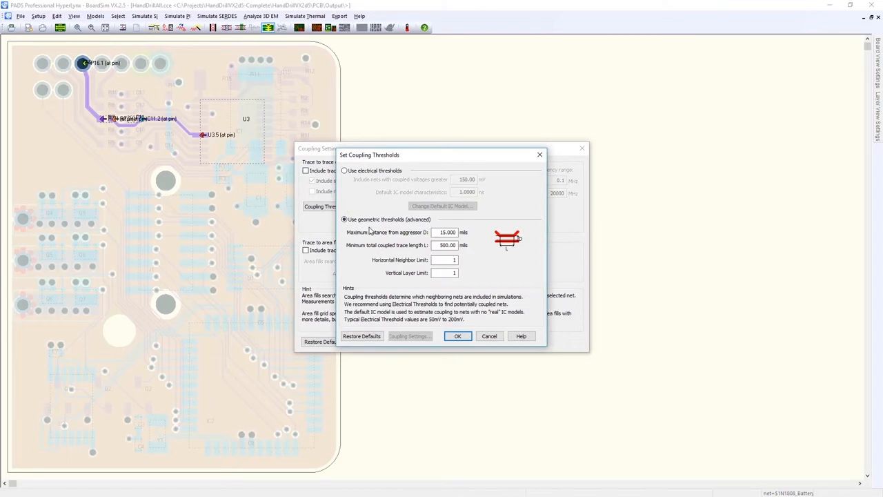
pyautogui.click(345, 171)
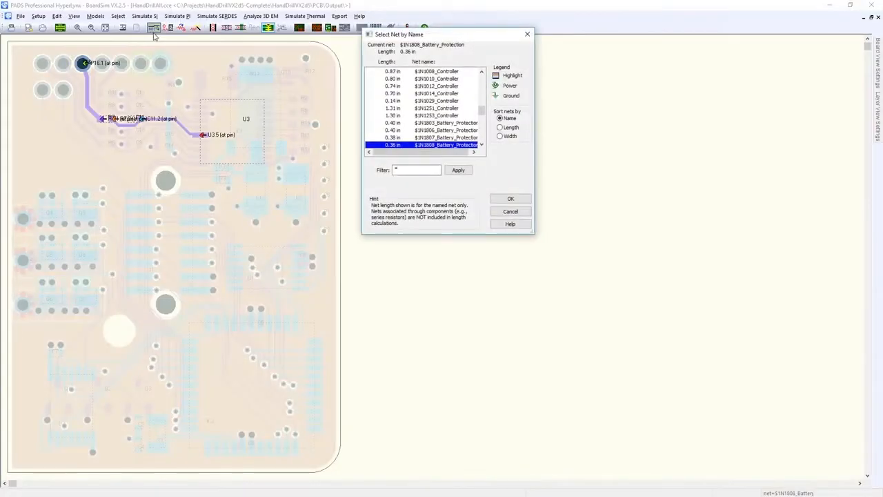
# Select nets PHS-A-LG, PHS-B-LG and PHS-C-LG instead of $1N1808_Battery_Protection, and add their coupled aggressor net.
pyautogui.moveTo(482, 111); pyautogui.dragTo(481, 136)
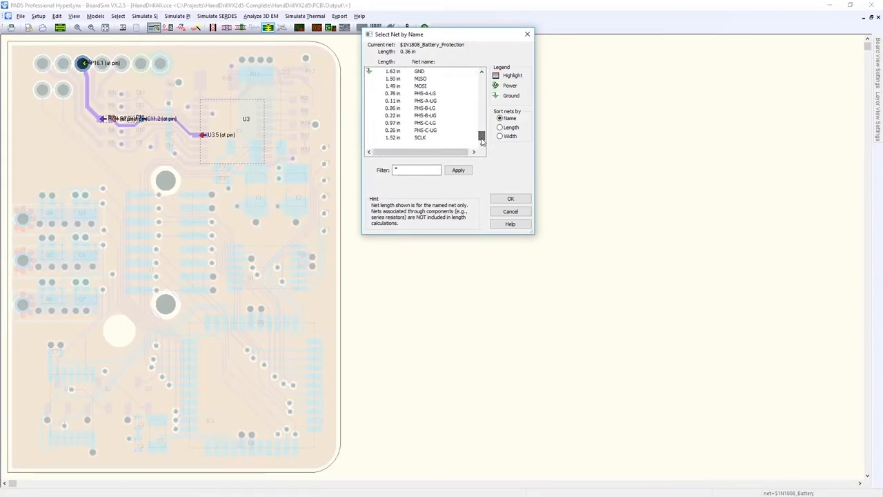
pyautogui.click(448, 94)
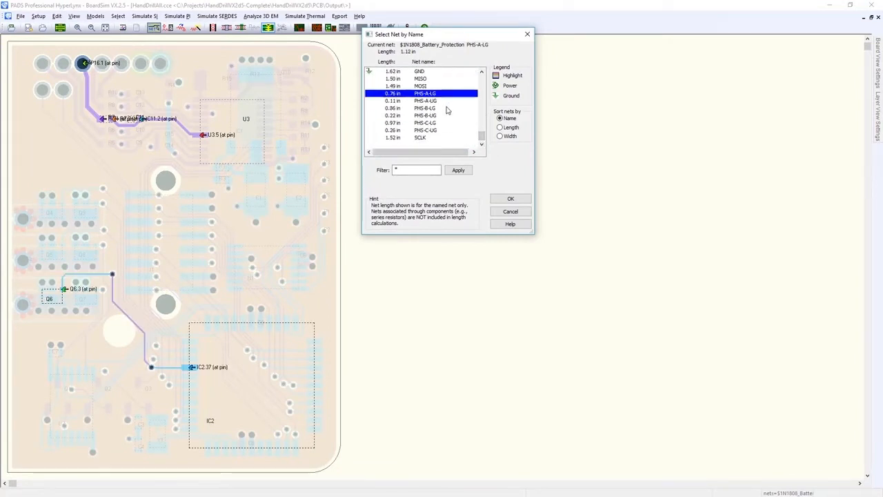
pyautogui.keyDown('ctrl'); pyautogui.click(447, 108); pyautogui.keyUp('ctrl')
pyautogui.keyDown('ctrl'); pyautogui.click(447, 123); pyautogui.keyUp('ctrl')
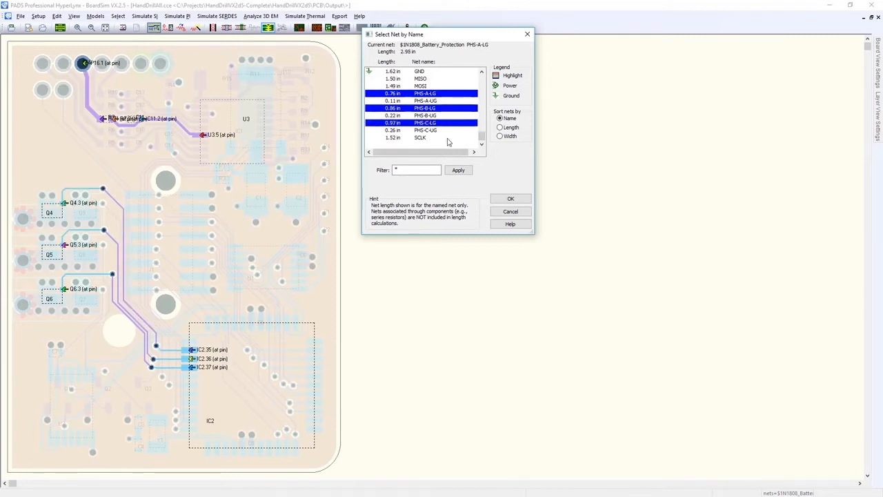
pyautogui.moveTo(482, 136); pyautogui.dragTo(482, 117)
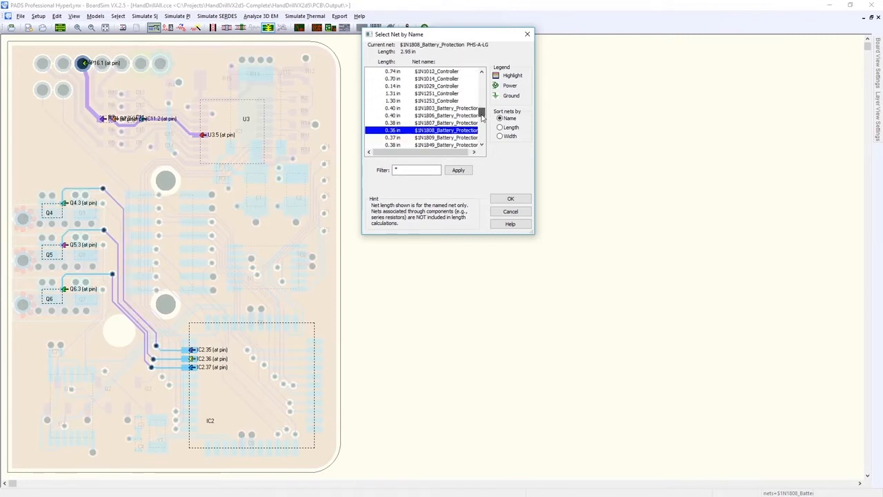
pyautogui.keyDown('ctrl'); pyautogui.click(459, 130); pyautogui.keyUp('ctrl')
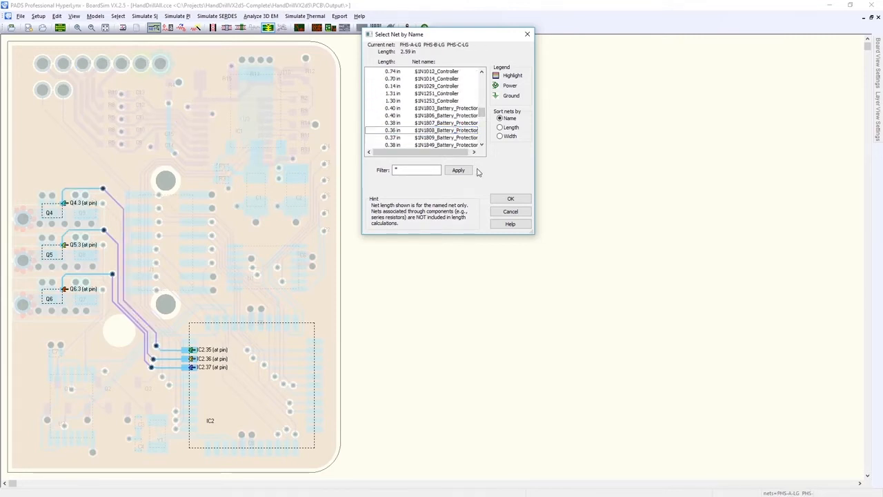
pyautogui.click(508, 199)
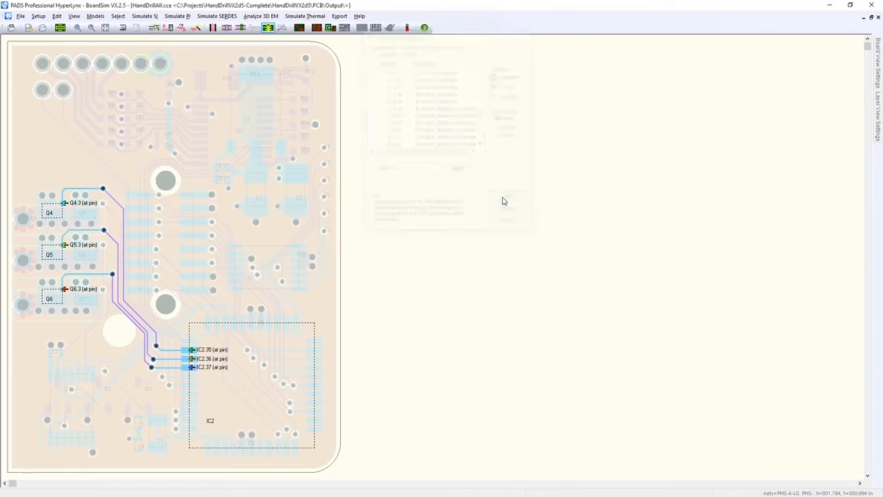
pyautogui.click(214, 31)
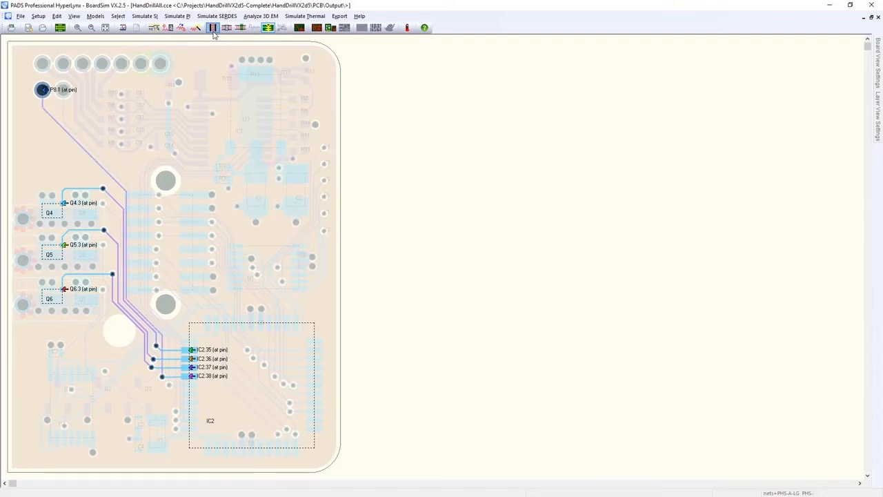
# Run the General Batch Wizard on the selected nets, stepping through all pages with default signal-integrity and crosstalk settings.
pyautogui.click(144, 16)
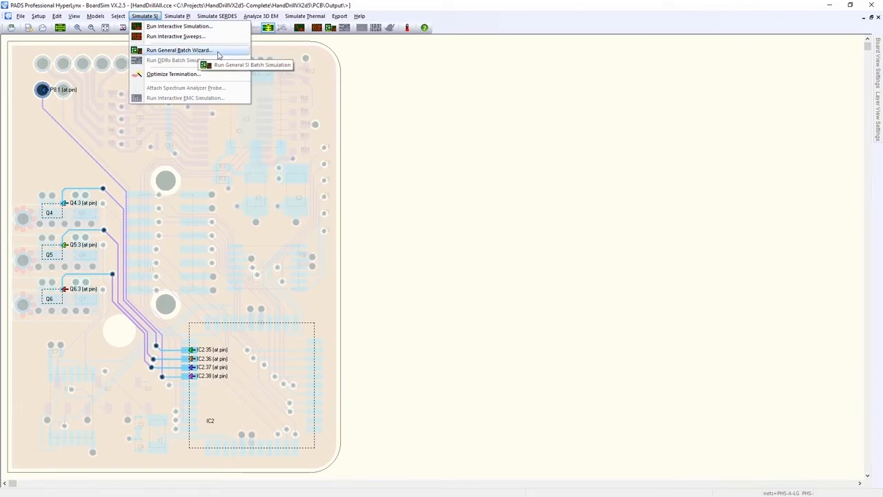
pyautogui.click(331, 28)
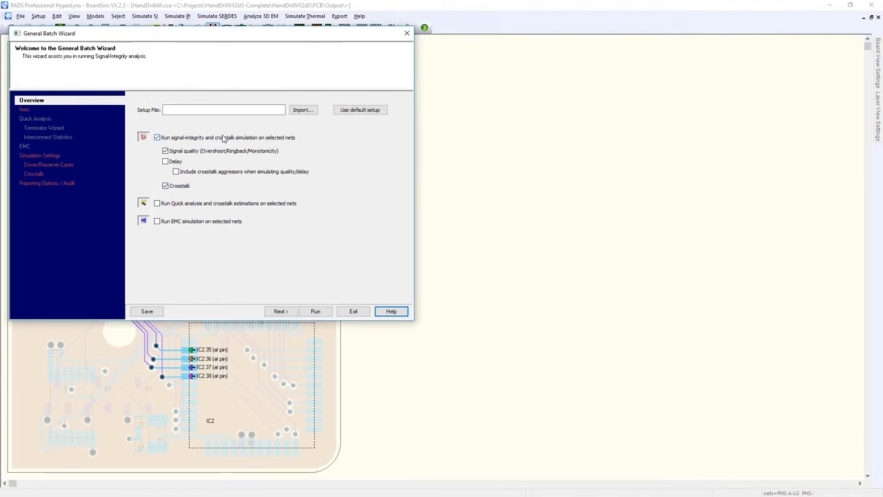
pyautogui.click(280, 312)
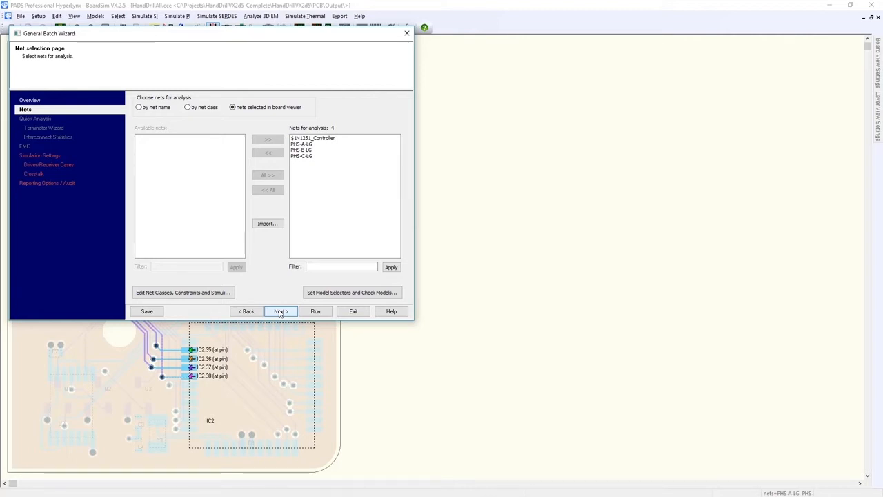
pyautogui.click(281, 312)
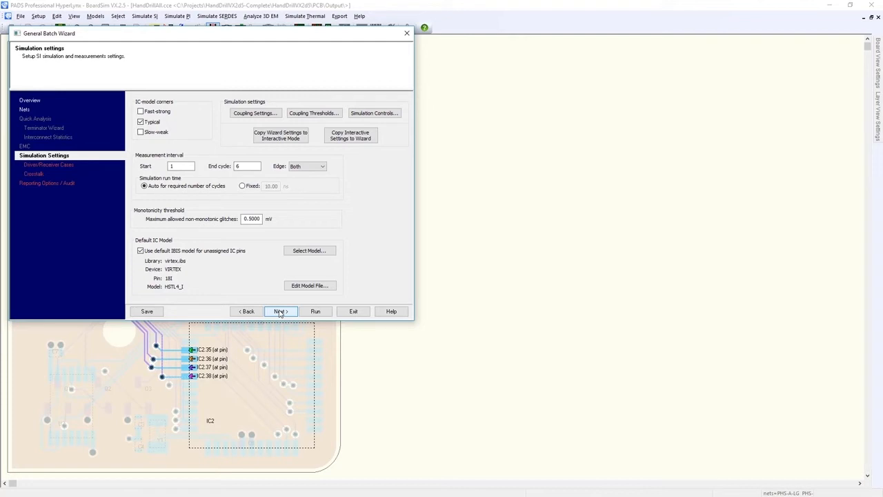
pyautogui.click(281, 311)
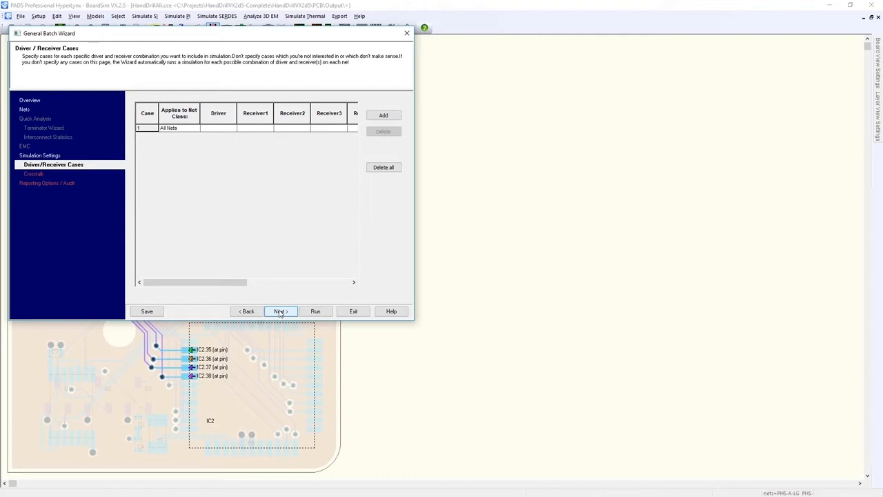
pyautogui.click(280, 311)
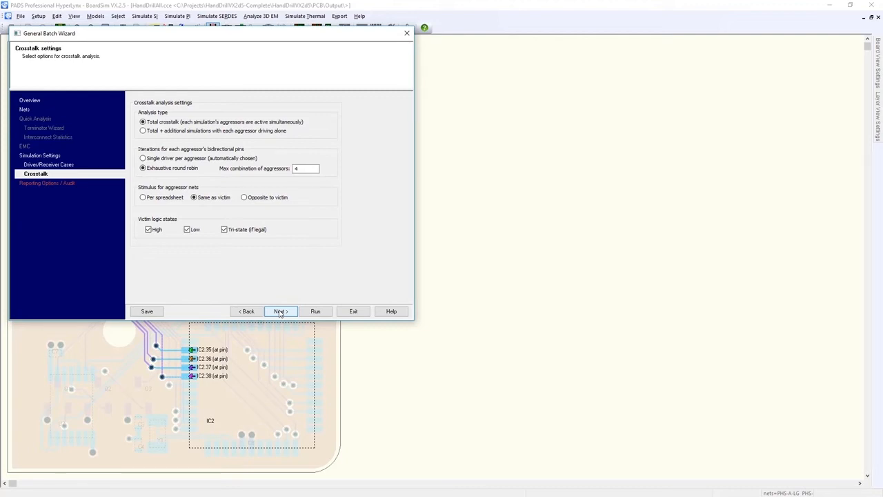
pyautogui.click(280, 311)
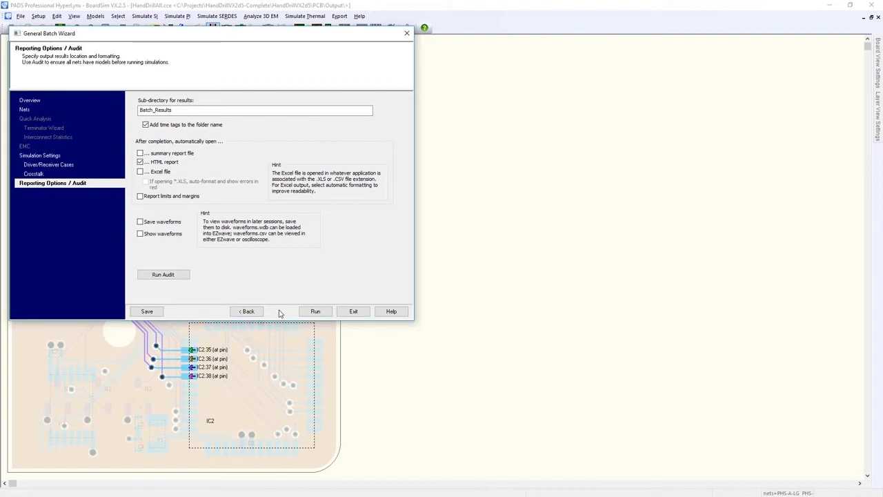
pyautogui.click(314, 312)
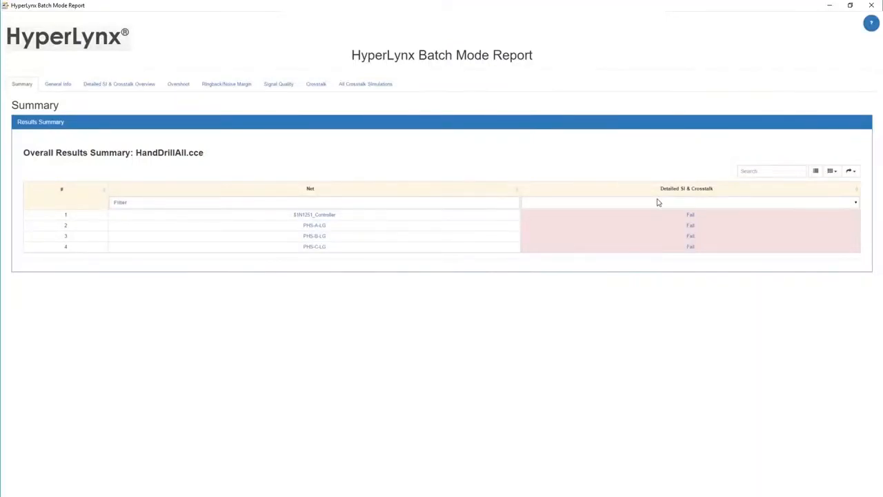
# Review the batch report's detailed SI, signal quality and crosstalk results, then close the report and exit the wizard.
pyautogui.click(691, 218)
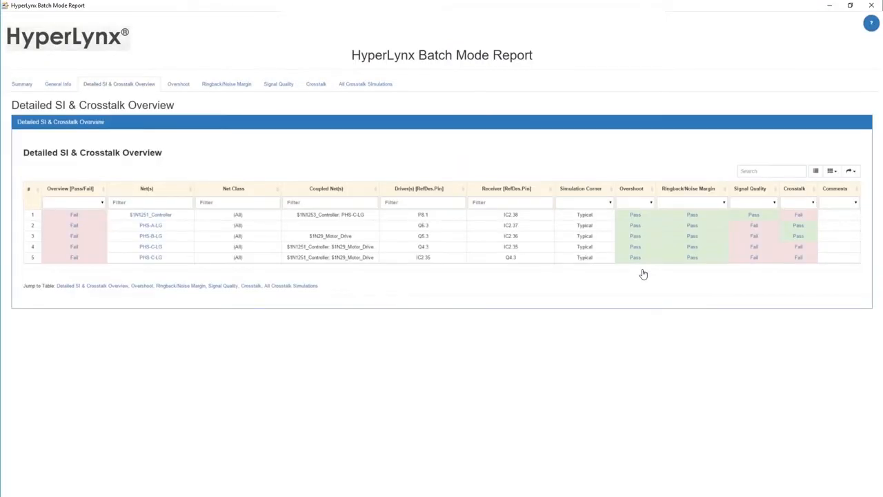
pyautogui.click(755, 228)
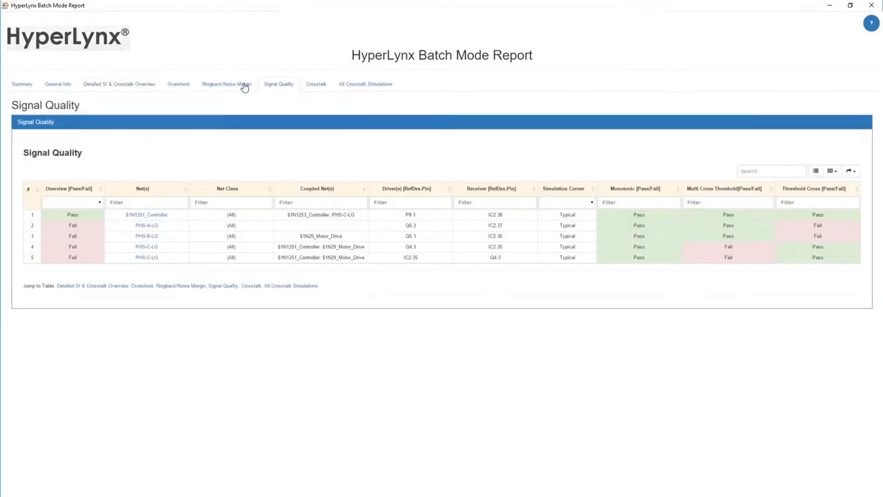
pyautogui.click(145, 84)
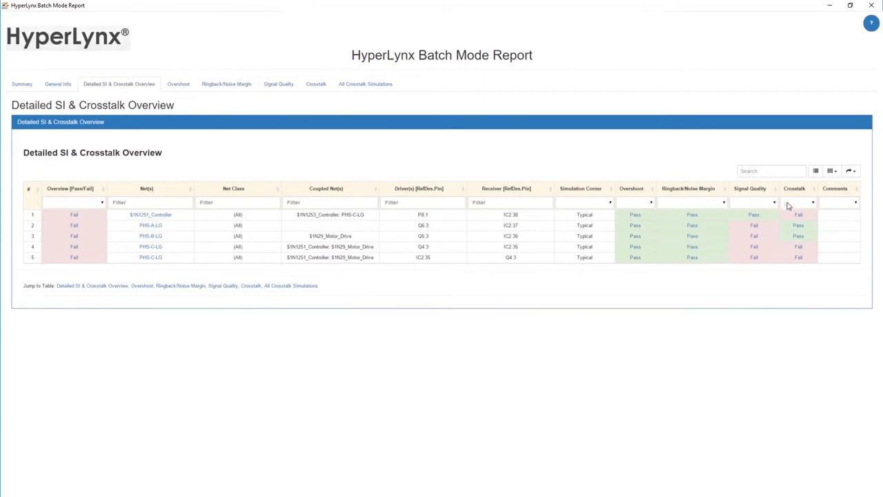
pyautogui.click(799, 219)
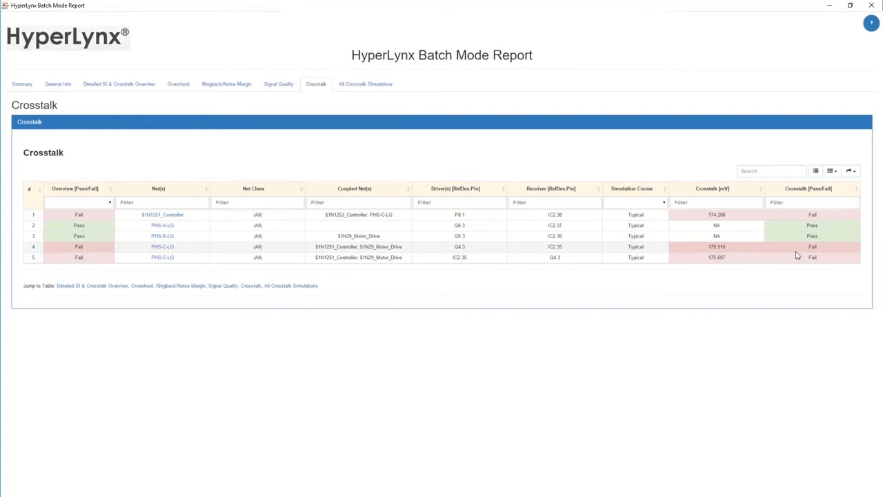
pyautogui.click(380, 85)
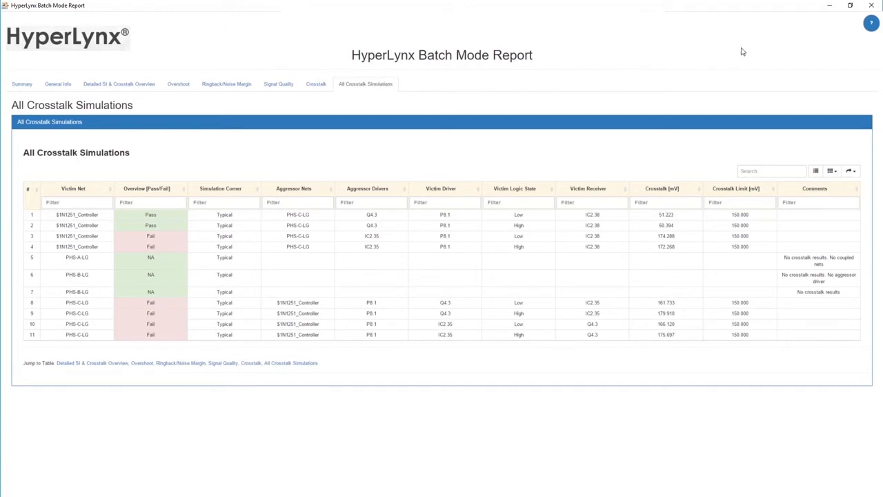
pyautogui.click(871, 5)
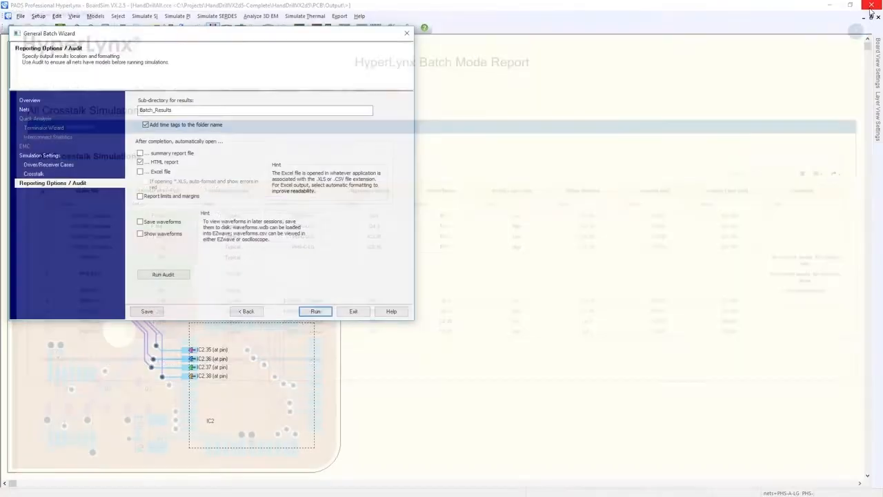
pyautogui.click(353, 311)
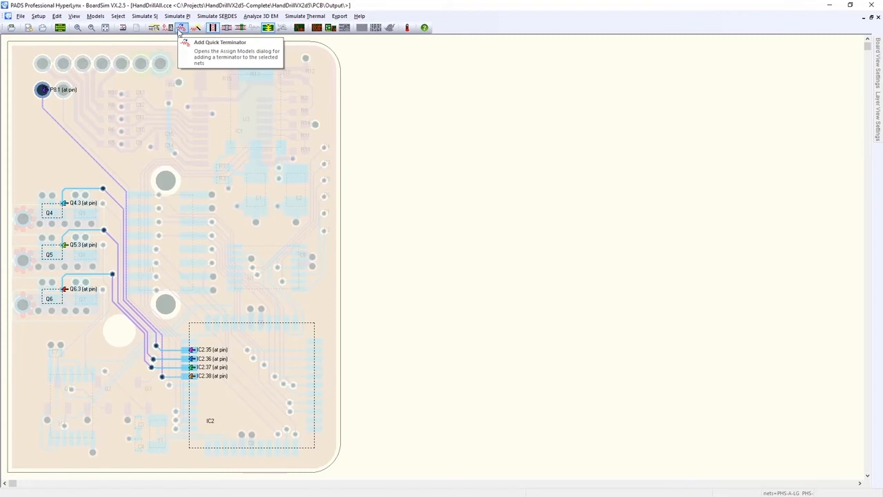
# Add a series quick terminator at pin IC2.35.
pyautogui.click(180, 28)
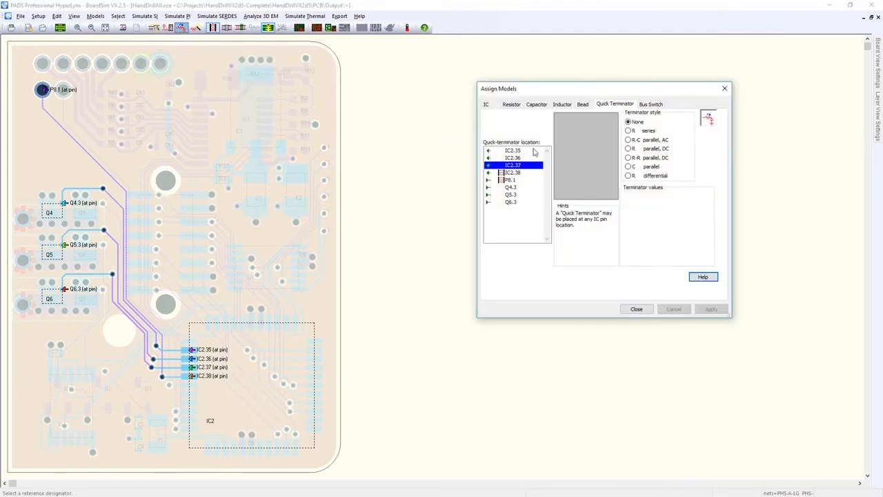
pyautogui.click(533, 151)
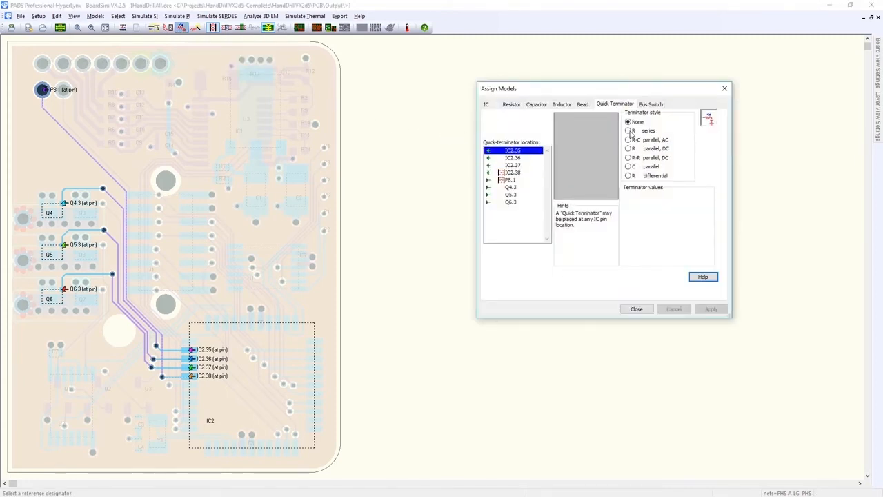
pyautogui.click(630, 131)
# Add parallel DC quick terminators at pins IC2.36 and IC2.37, then close the model assignment dialog.
pyautogui.click(539, 158)
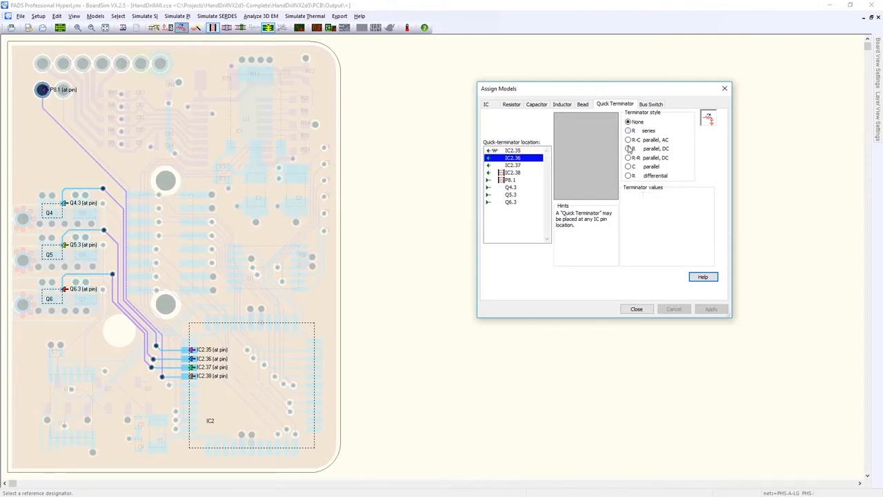
pyautogui.click(630, 148)
pyautogui.click(540, 165)
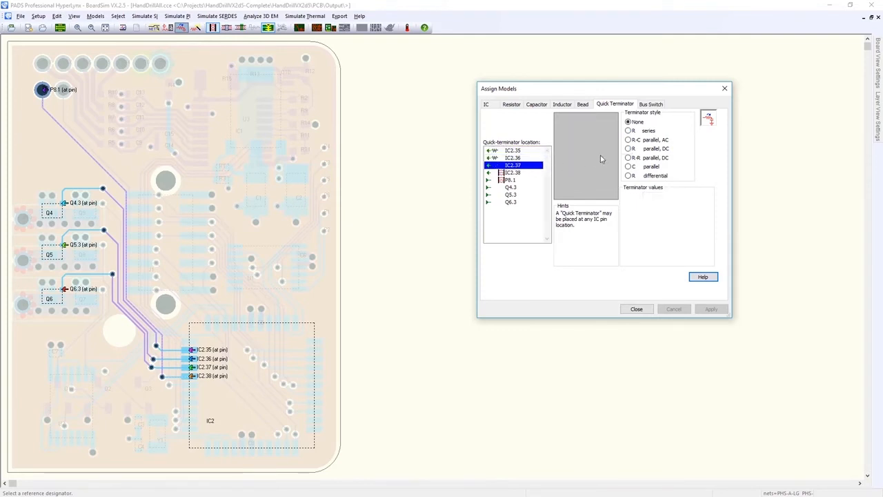
pyautogui.click(629, 149)
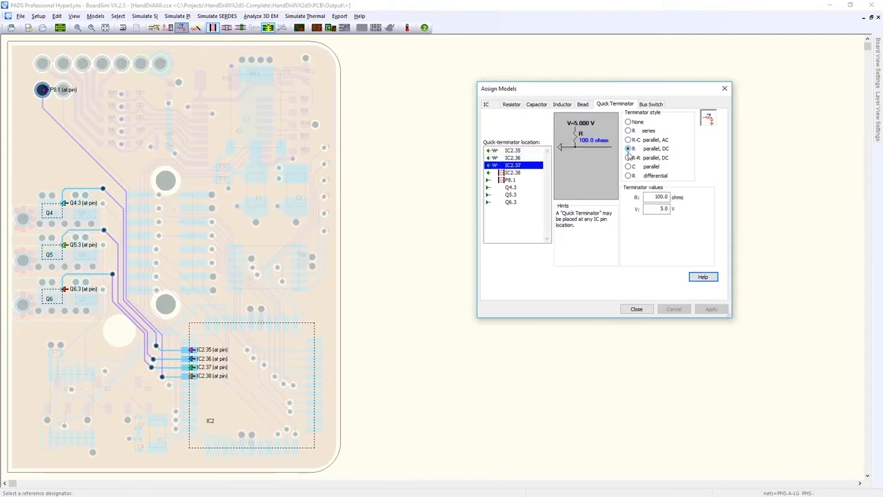
pyautogui.click(637, 309)
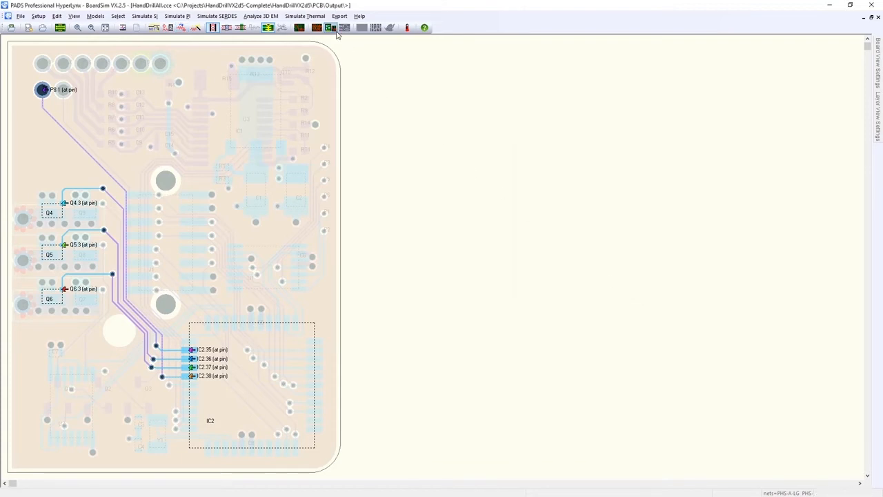
# Run the General Batch Wizard again on the terminated nets.
pyautogui.click(335, 31)
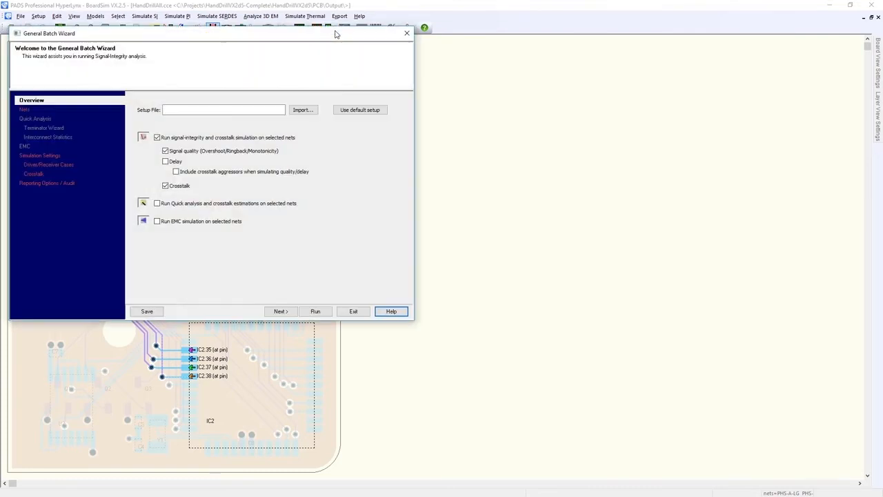
pyautogui.click(315, 311)
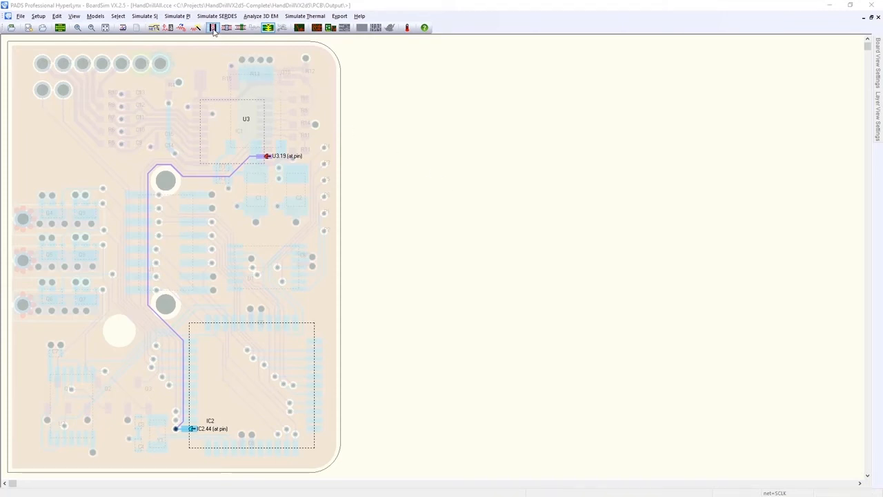
# Show the coupled aggressor net and set the SCLK driver pin IC2.44 to Stuck High.
pyautogui.click(214, 28)
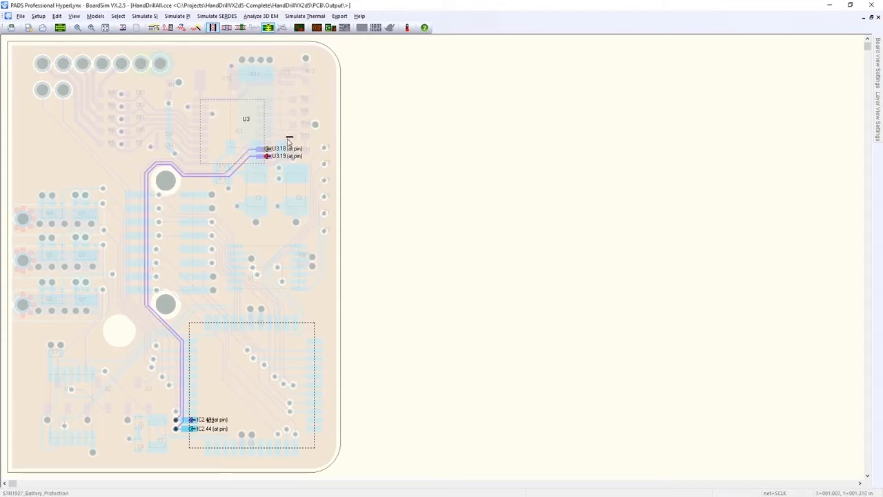
pyautogui.click(168, 28)
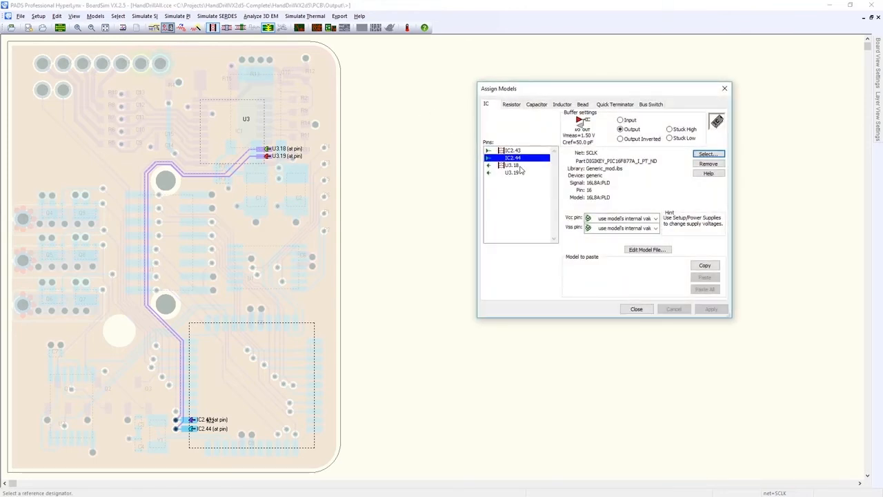
pyautogui.click(523, 151)
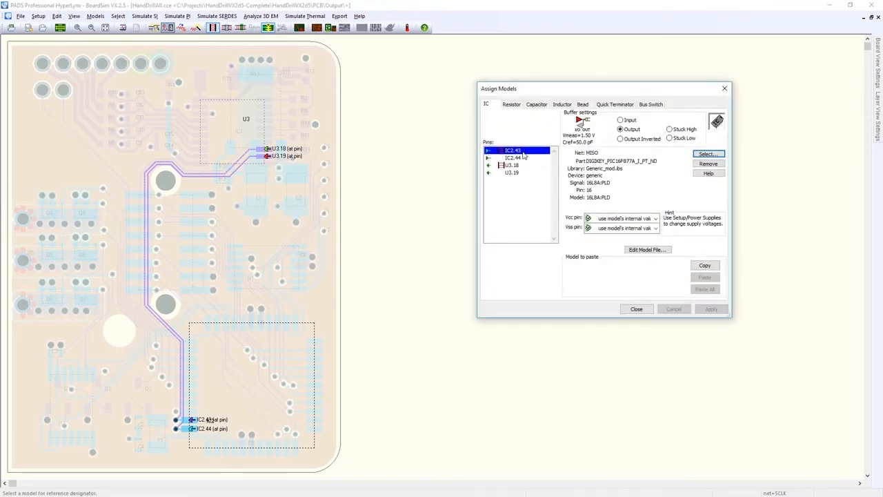
pyautogui.click(525, 158)
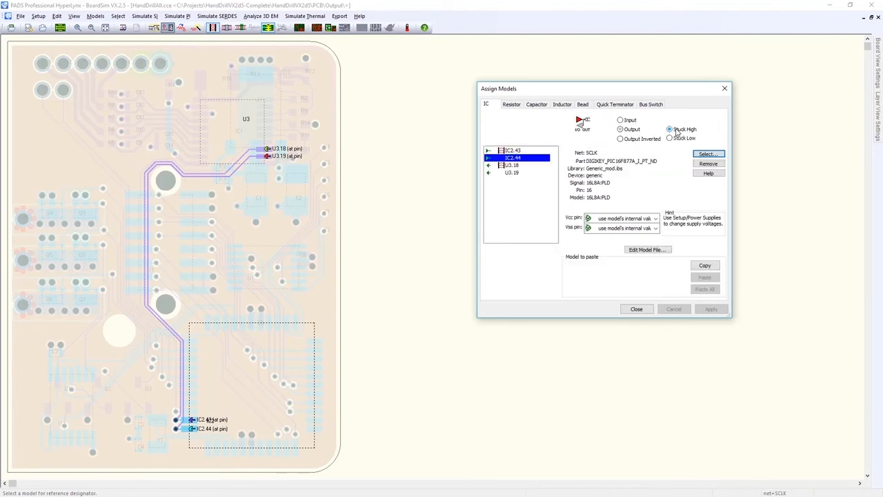
pyautogui.click(648, 309)
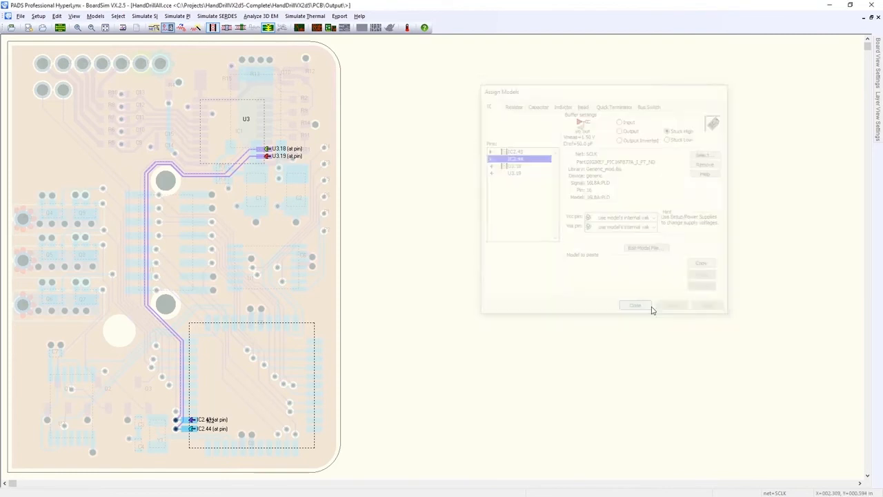
# Open the digital oscilloscope for net SCLK and start a simulation.
pyautogui.click(300, 28)
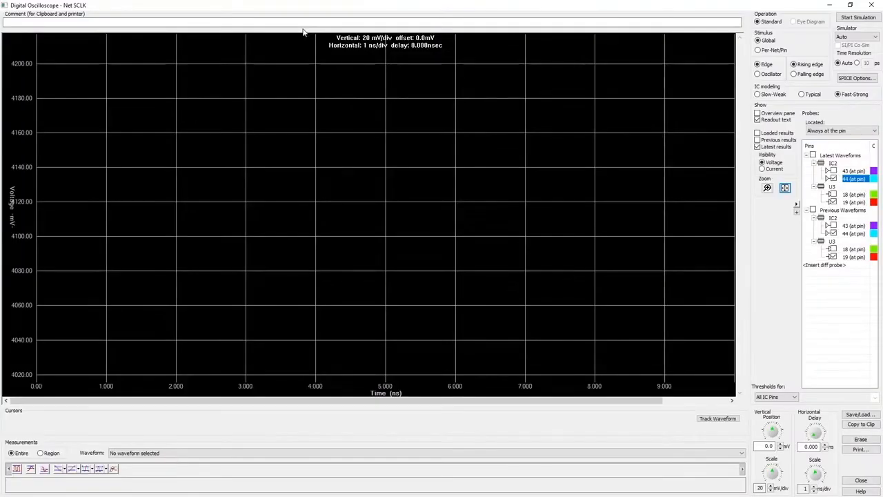
pyautogui.click(848, 19)
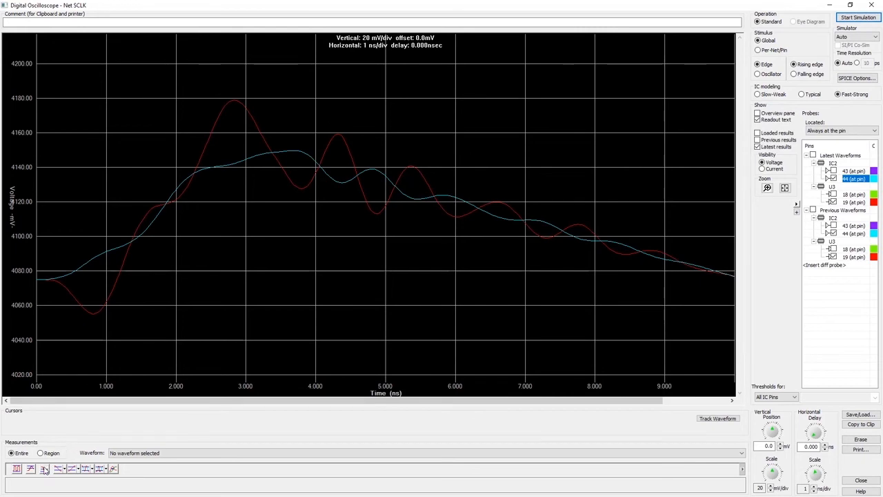
# Measure the positive and negative overshoot of the U3.19 waveform.
pyautogui.click(150, 456)
pyautogui.click(150, 472)
pyautogui.click(31, 469)
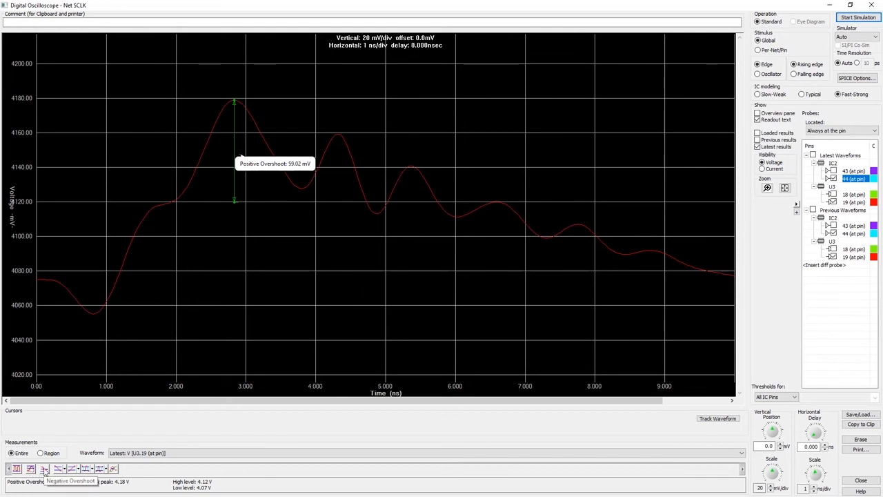
pyautogui.click(44, 469)
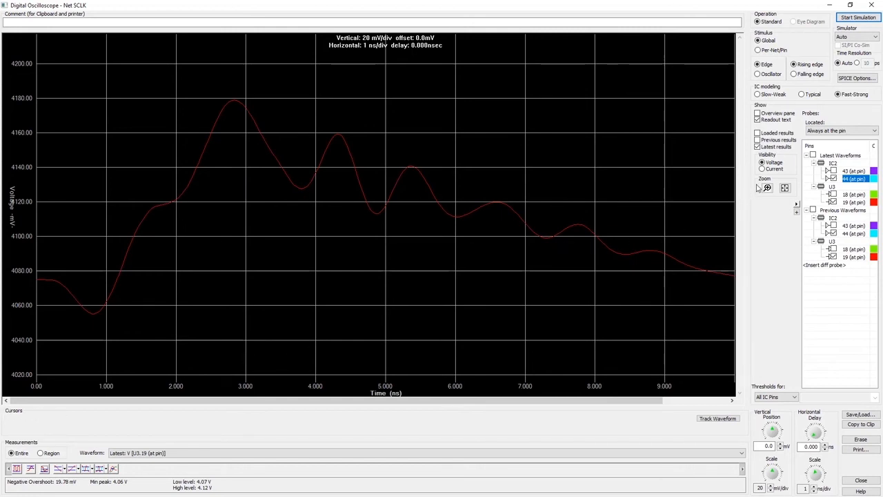
# Rerun the SCLK simulation with Typical IC modeling.
pyautogui.click(808, 95)
pyautogui.click(853, 21)
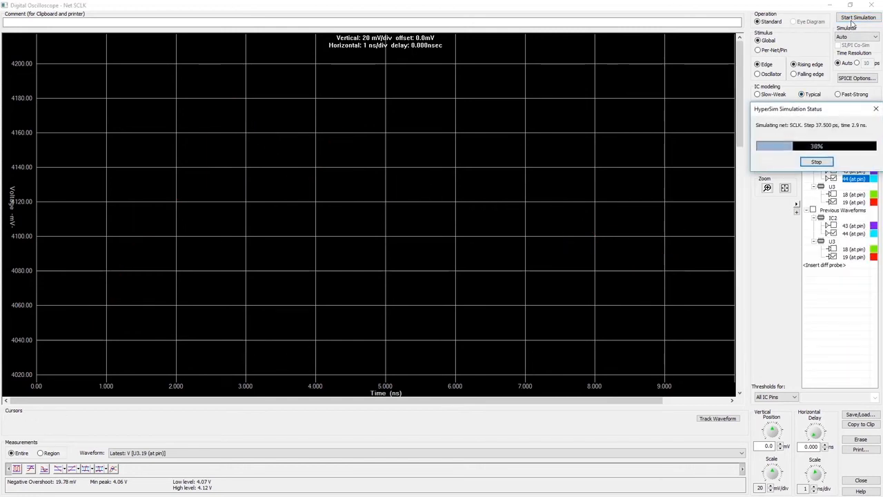
pyautogui.click(785, 189)
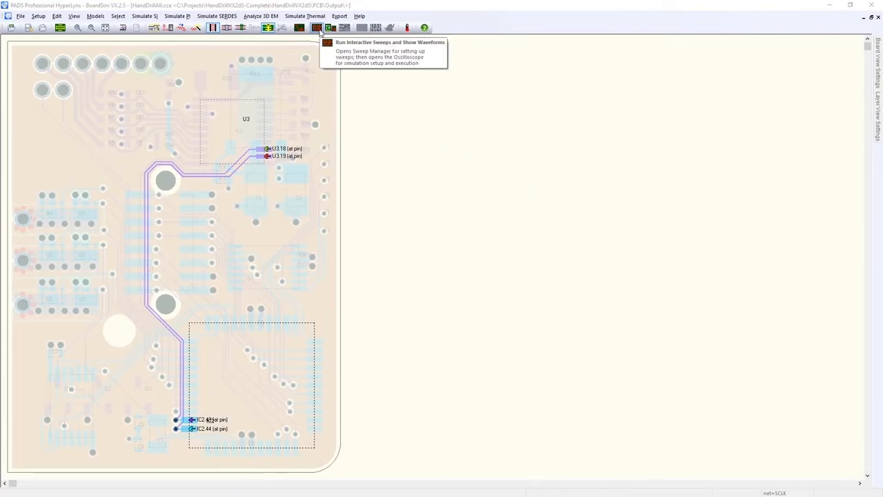
# Open the Sweep Manager and browse the stackup layer, power supply, buffer model and IC modeling sweep categories.
pyautogui.click(318, 28)
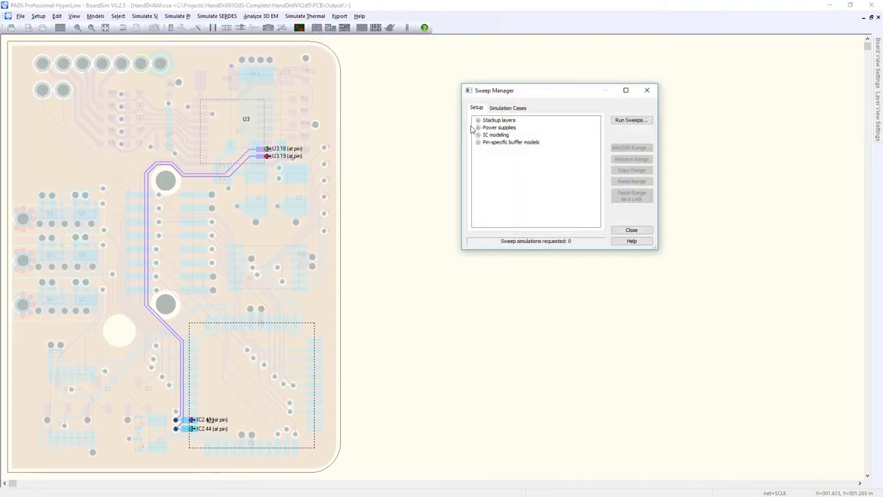
pyautogui.click(477, 120)
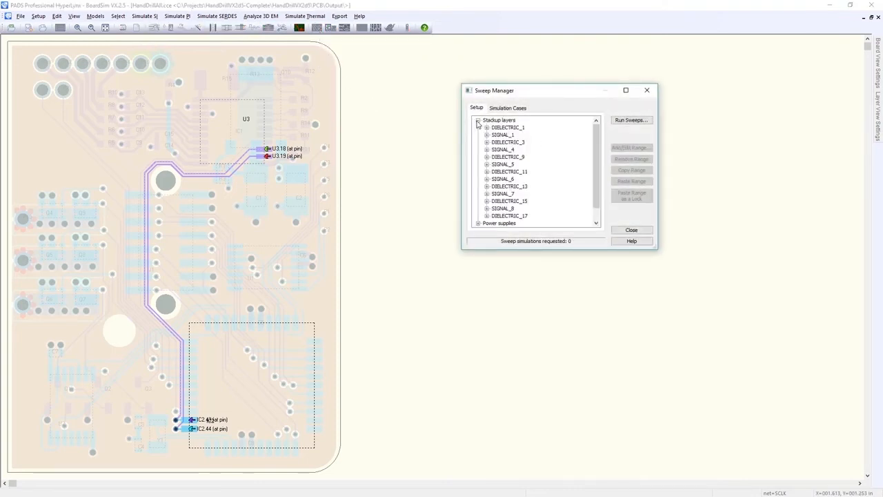
pyautogui.click(486, 128)
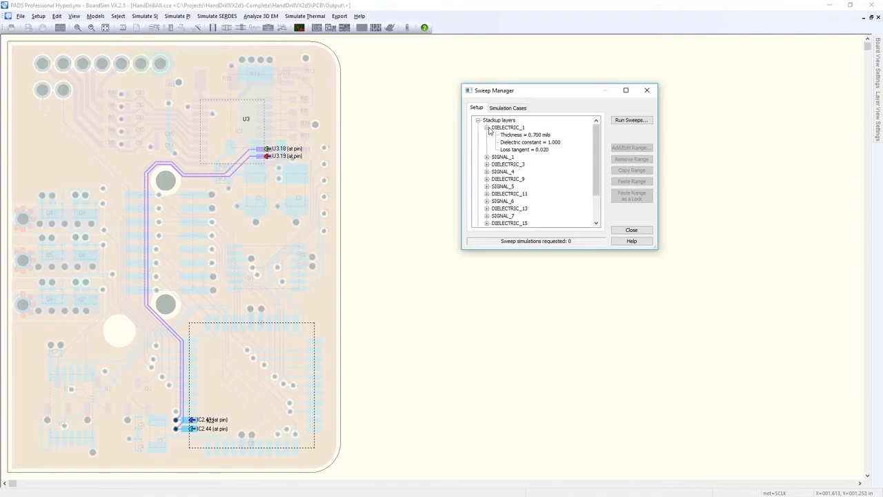
pyautogui.click(487, 128)
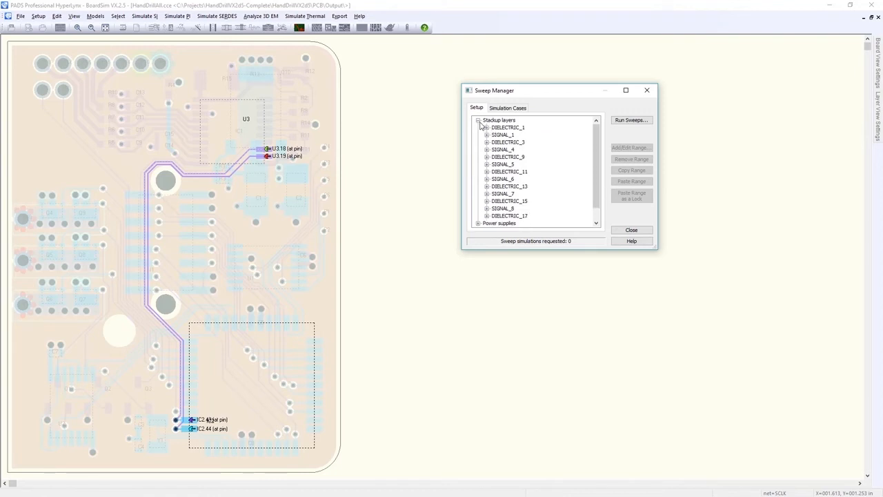
pyautogui.click(477, 120)
pyautogui.click(478, 127)
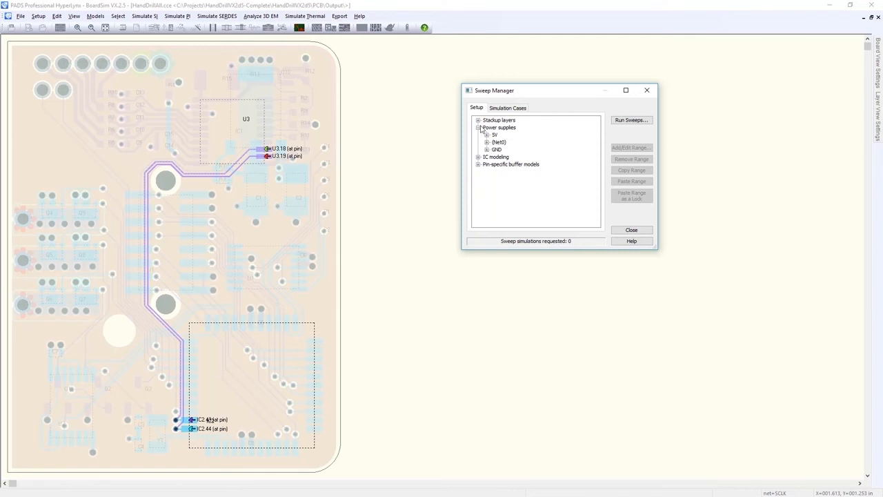
pyautogui.click(477, 128)
pyautogui.click(477, 143)
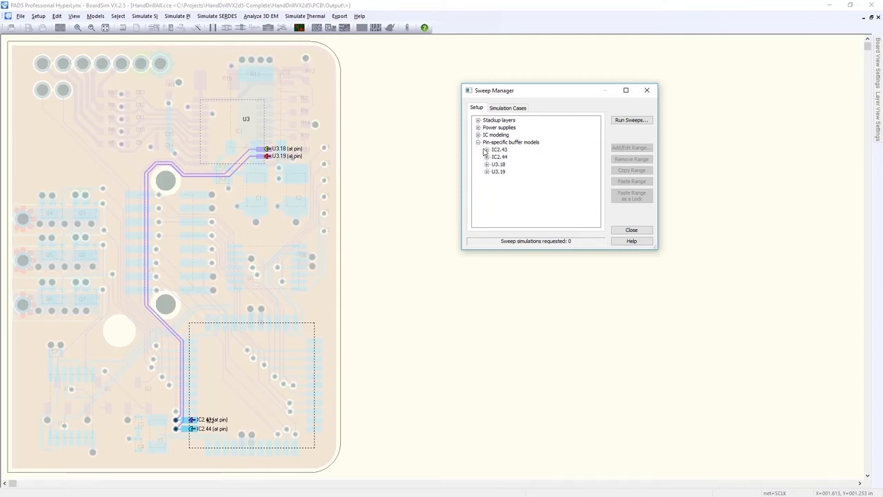
pyautogui.click(487, 149)
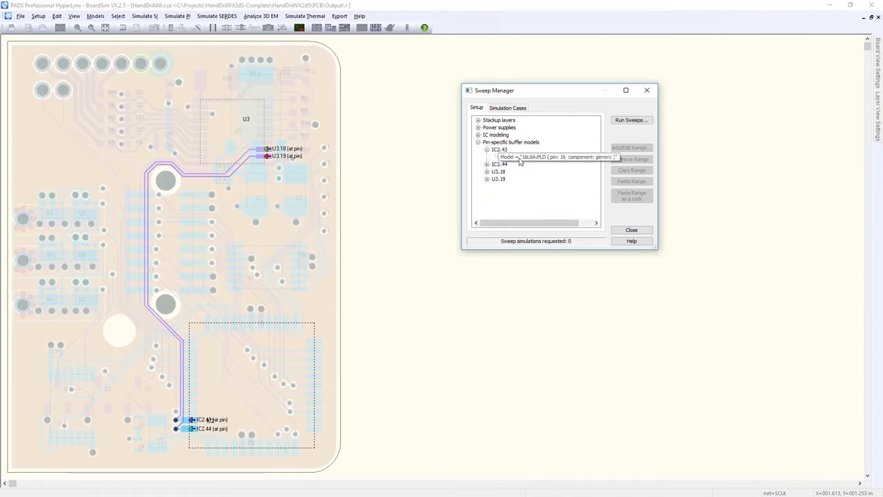
pyautogui.click(477, 142)
pyautogui.click(478, 135)
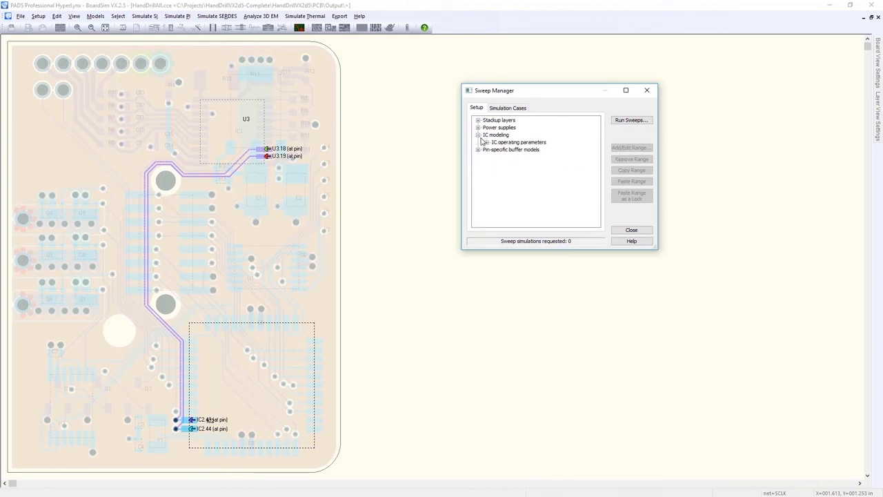
# Add a process corner sweep range covering Fast-Strong, Typical and Slow-Weak.
pyautogui.click(486, 142)
pyautogui.click(520, 151)
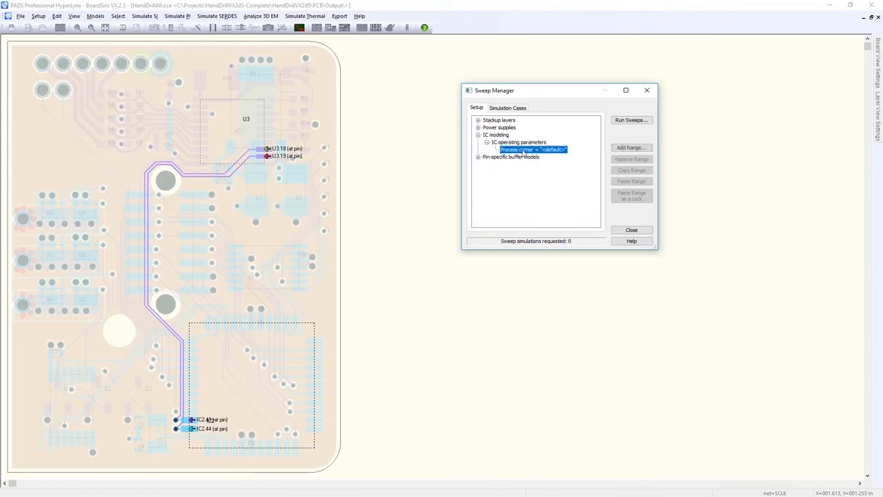
pyautogui.click(625, 148)
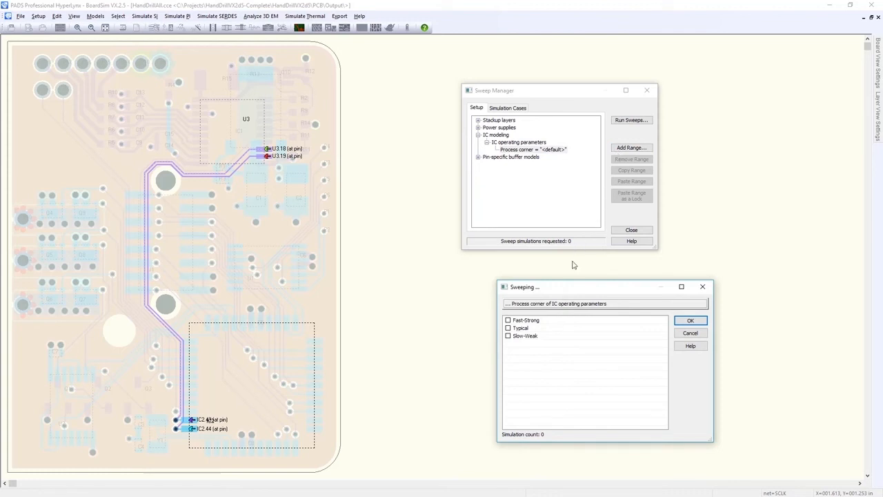
pyautogui.click(508, 320)
pyautogui.click(508, 328)
pyautogui.click(509, 336)
pyautogui.click(688, 322)
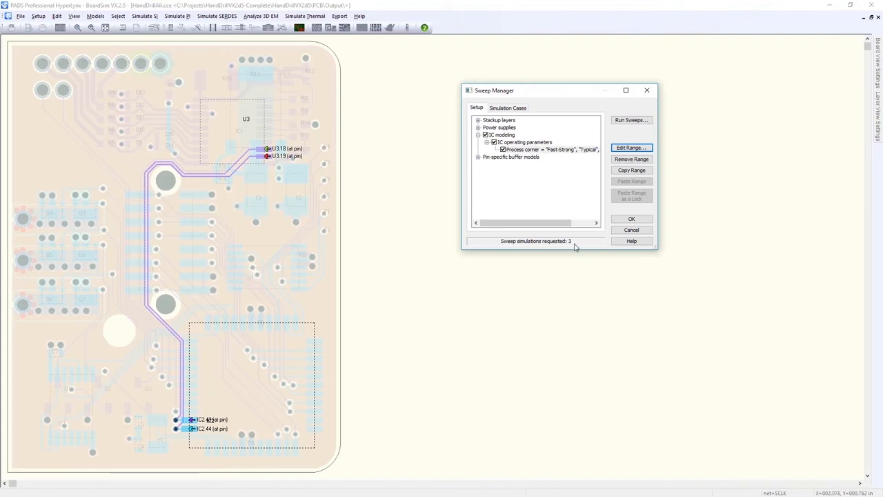
# Review the three simulation cases and run the process corner sweeps on SCLK in the oscilloscope.
pyautogui.click(521, 108)
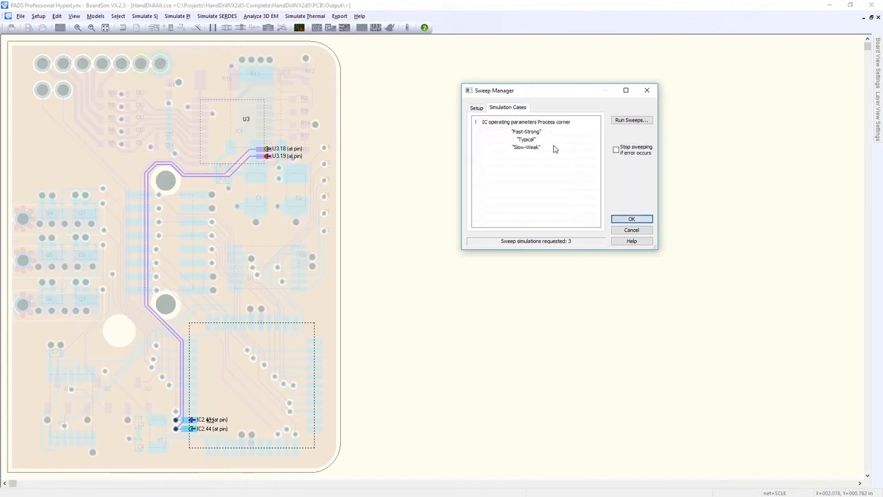
pyautogui.click(624, 120)
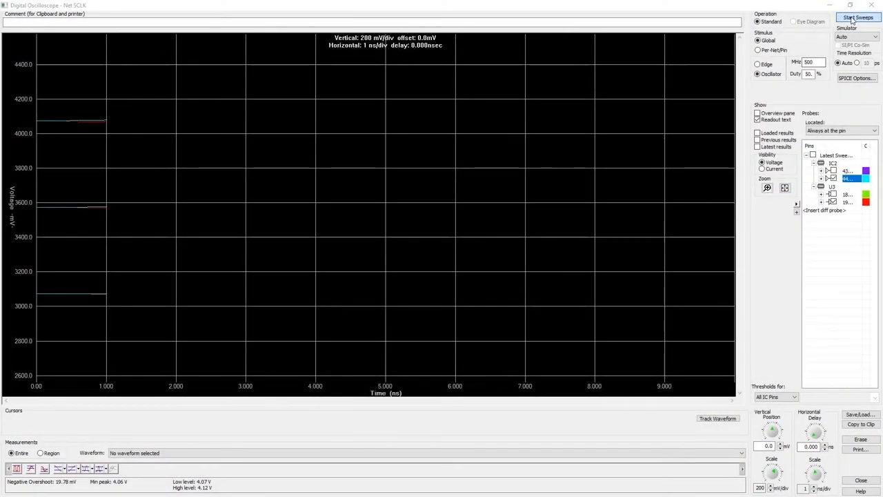
pyautogui.click(856, 17)
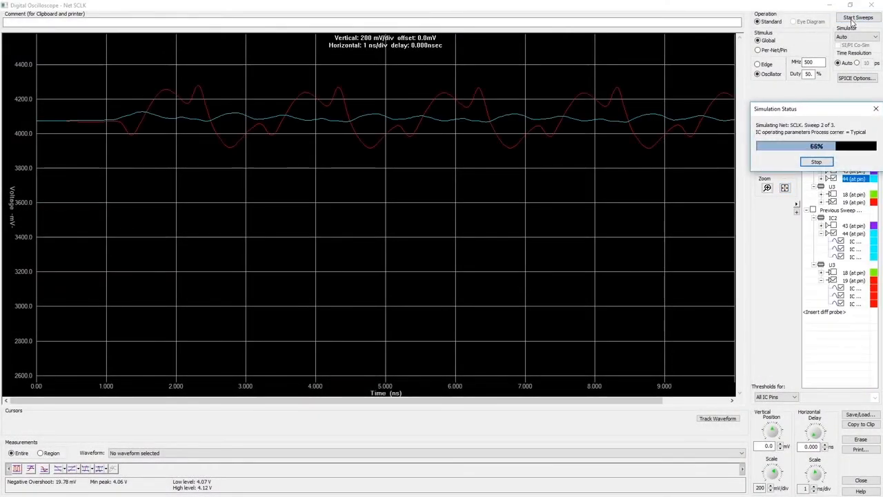
pyautogui.moveTo(715, 104)
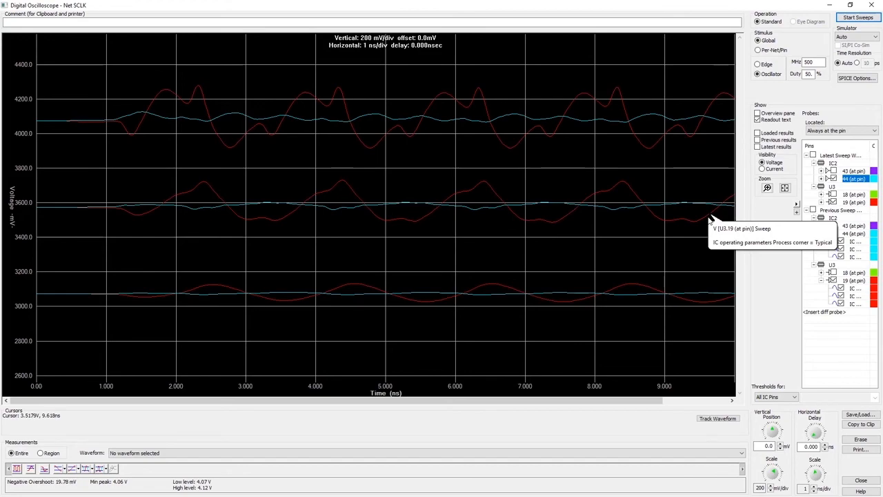
pyautogui.moveTo(705, 304)
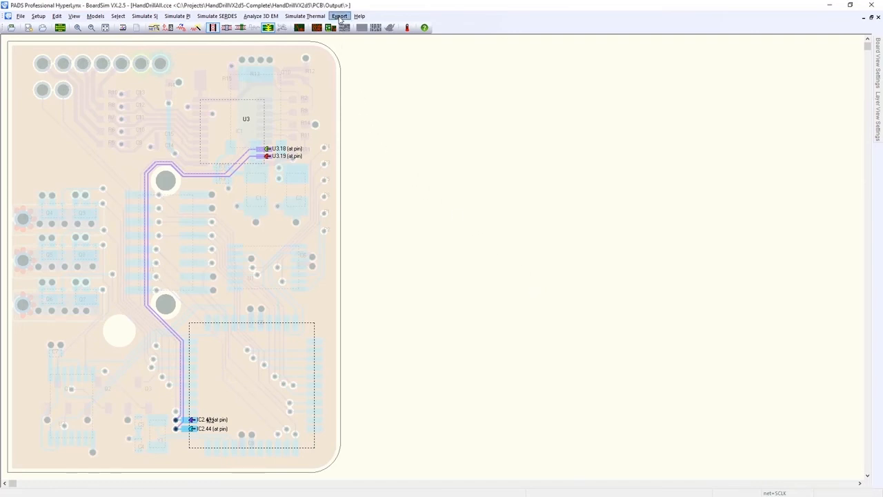
# Export net SCLK to a LineSim free-form schematic.
pyautogui.click(339, 17)
pyautogui.moveTo(430, 27)
pyautogui.click(477, 28)
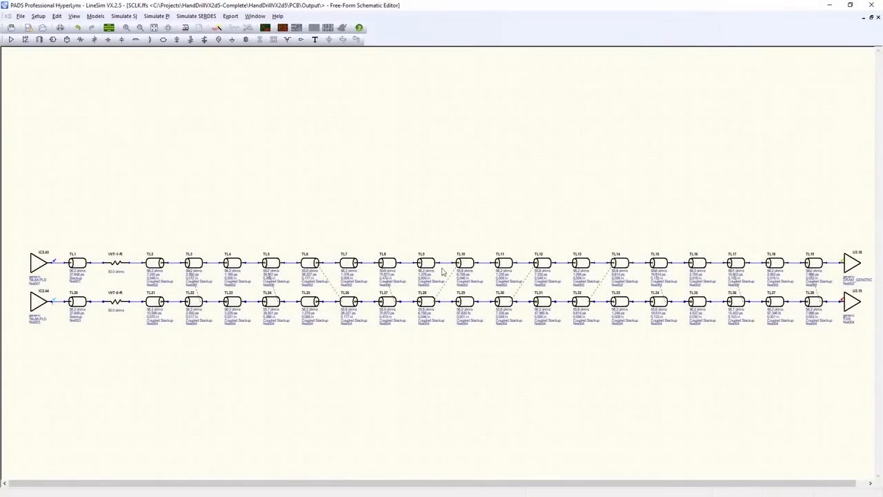
# Open the transmission line properties of TL14 and examine its coupling regions and cross-section in the coupling region editor.
pyautogui.scroll(2, 187, 288)
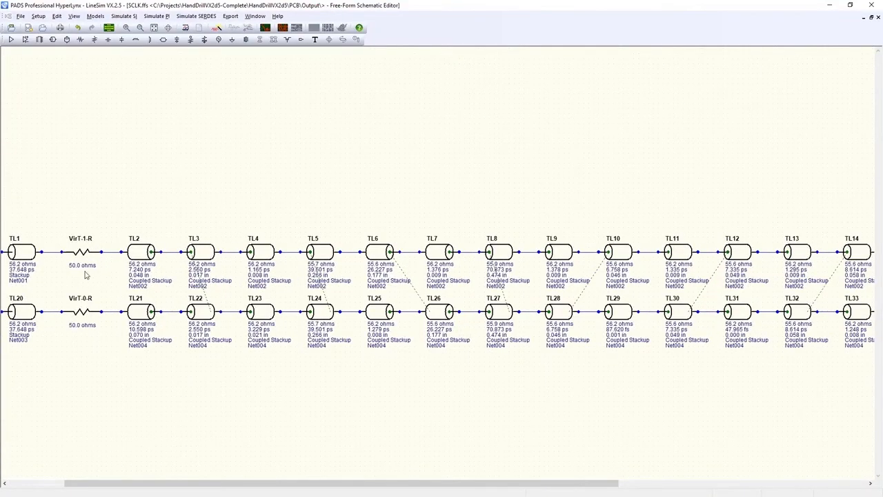
pyautogui.scroll(-2, 417, 314)
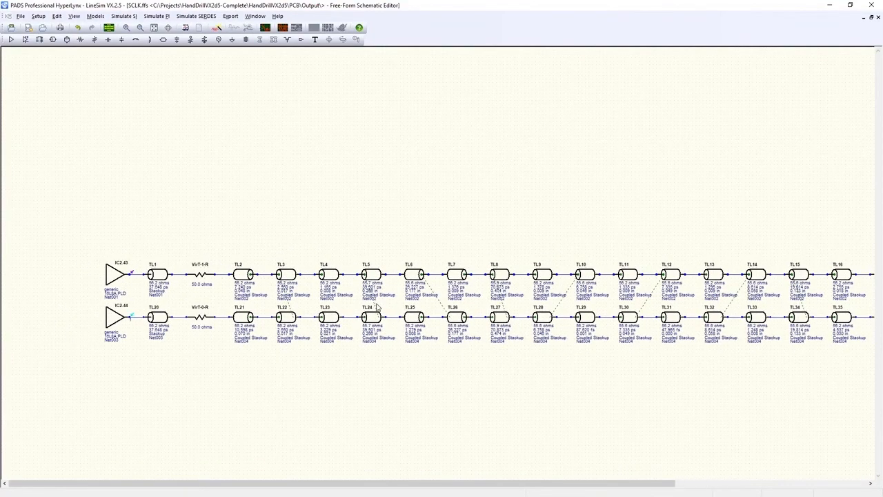
pyautogui.scroll(1, 377, 305)
pyautogui.scroll(-2, 215, 280)
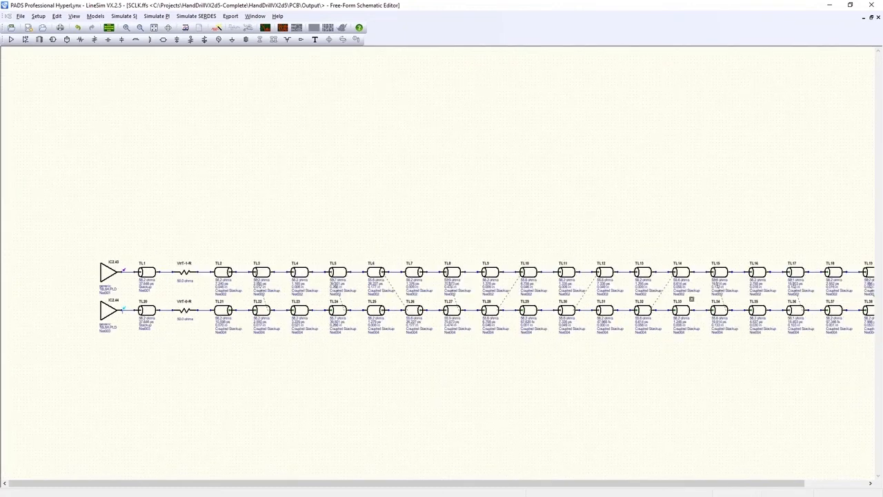
pyautogui.scroll(3, 715, 304)
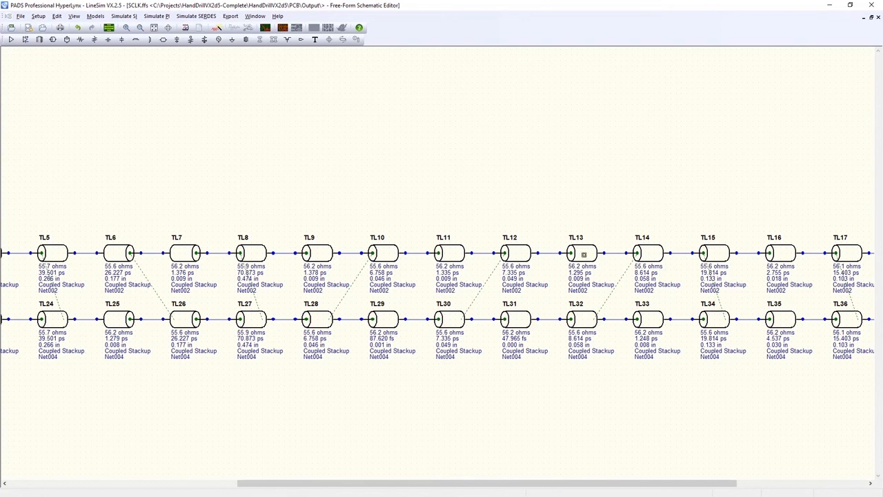
pyautogui.doubleClick(645, 256)
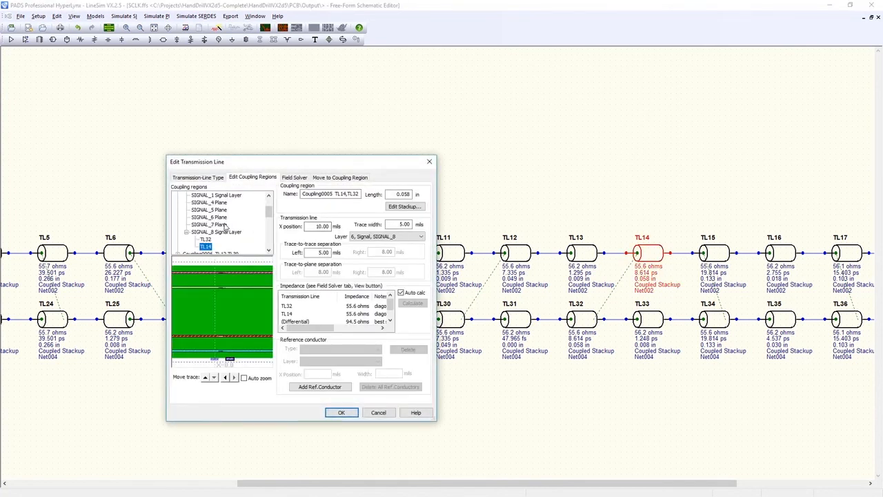
pyautogui.click(205, 239)
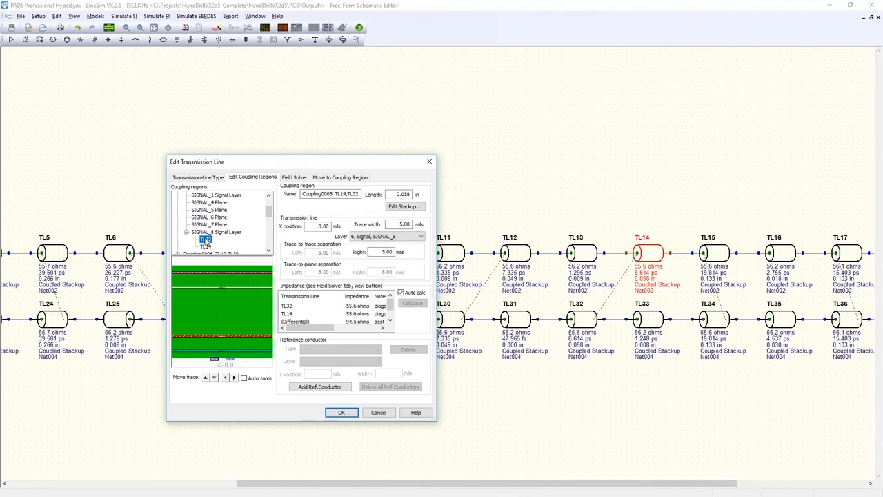
pyautogui.scroll(1, 205, 238)
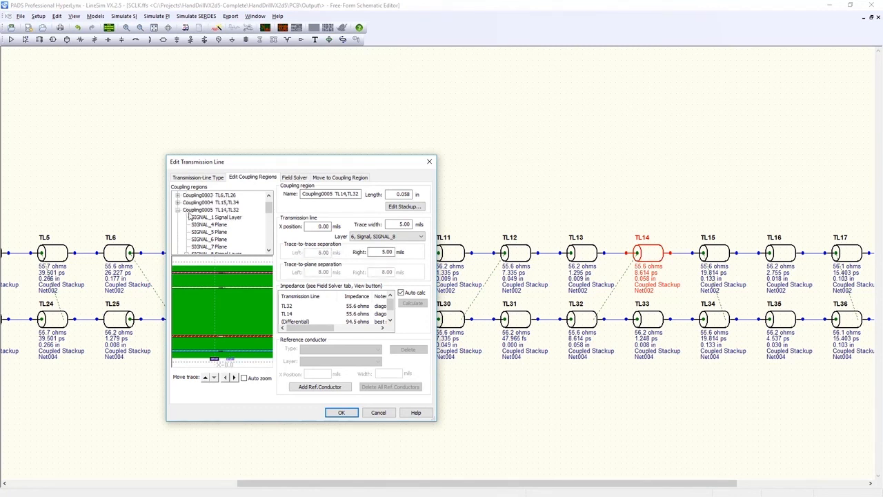
pyautogui.click(221, 210)
pyautogui.click(224, 204)
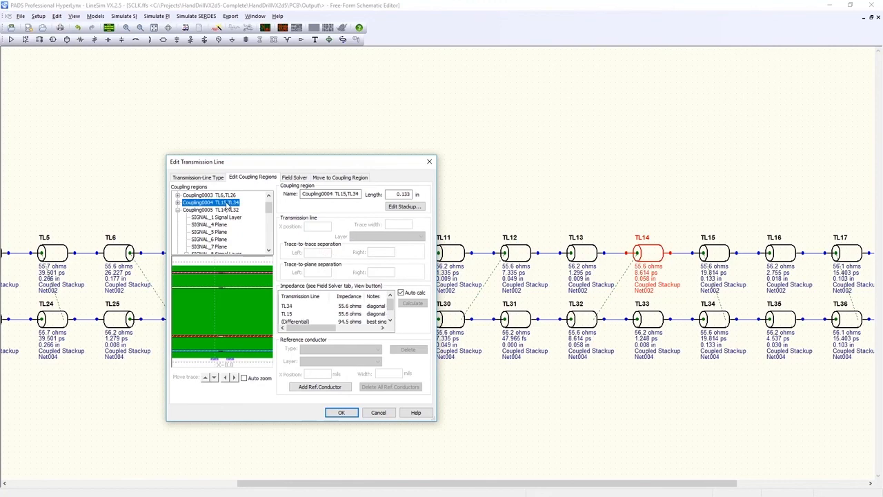
pyautogui.scroll(-1, 231, 215)
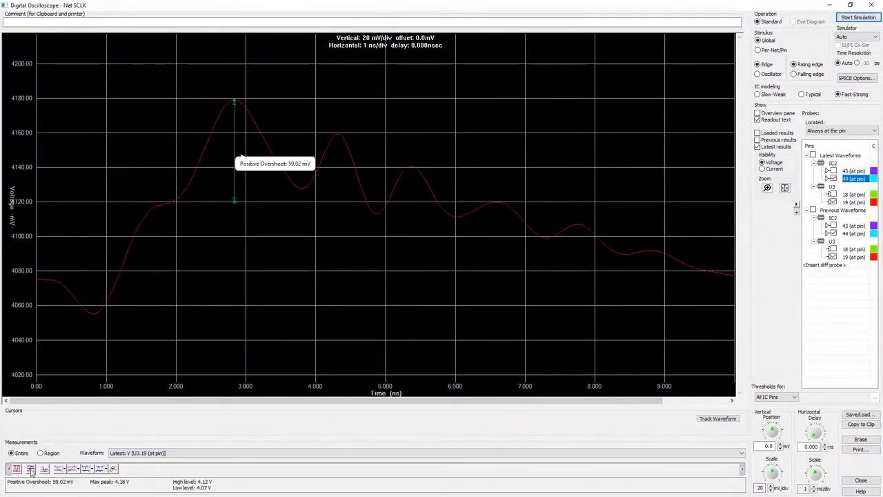
pyautogui.click(785, 188)
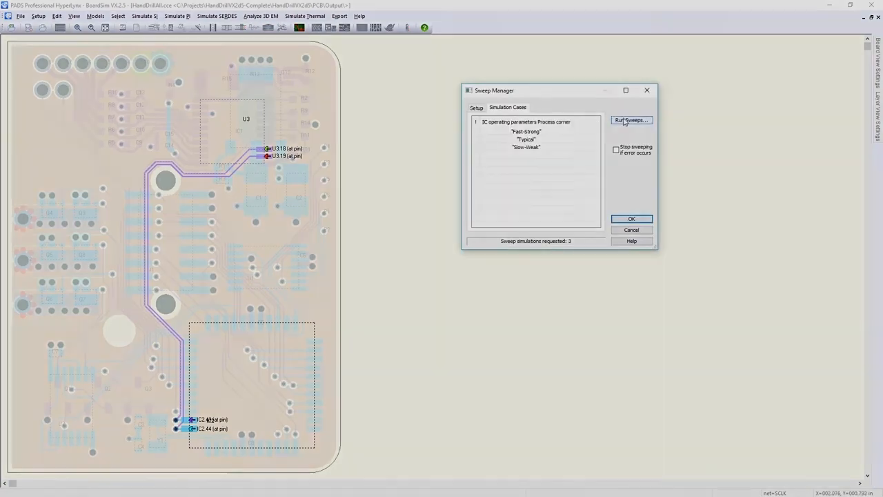